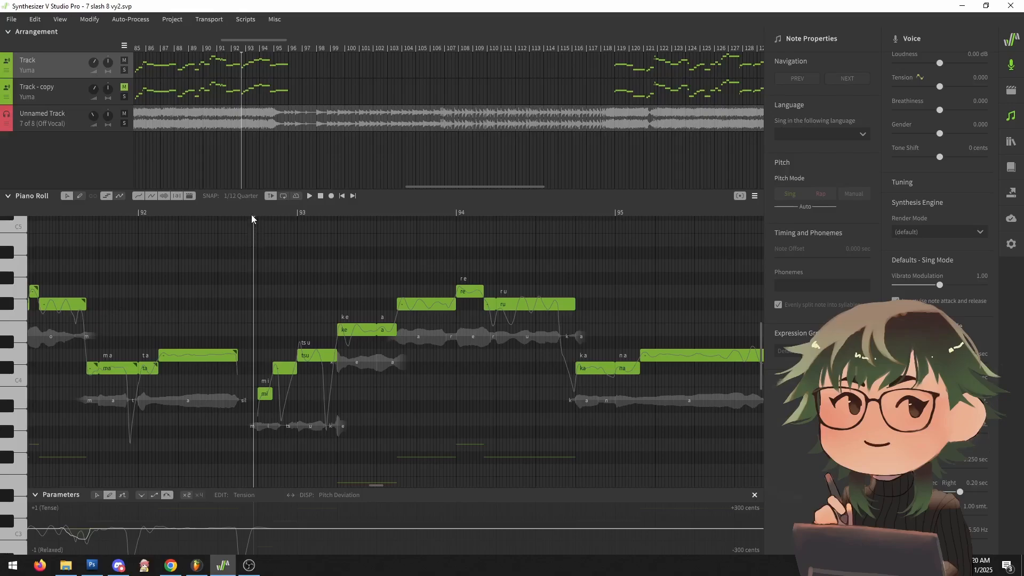
Step: Play back the vocal line from about bar 91 up to the phrase that starts just before bar 93
{"action": "left_click_drag", "start_coordinate": [251, 213], "coordinate": [254, 213]}
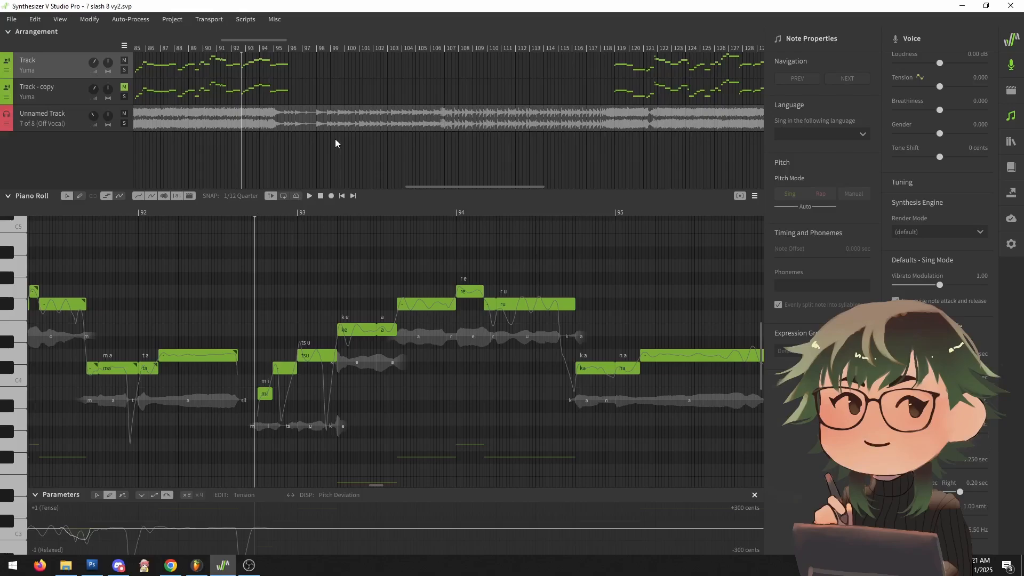
{"action": "left_click_drag", "start_coordinate": [207, 212], "coordinate": [111, 213]}
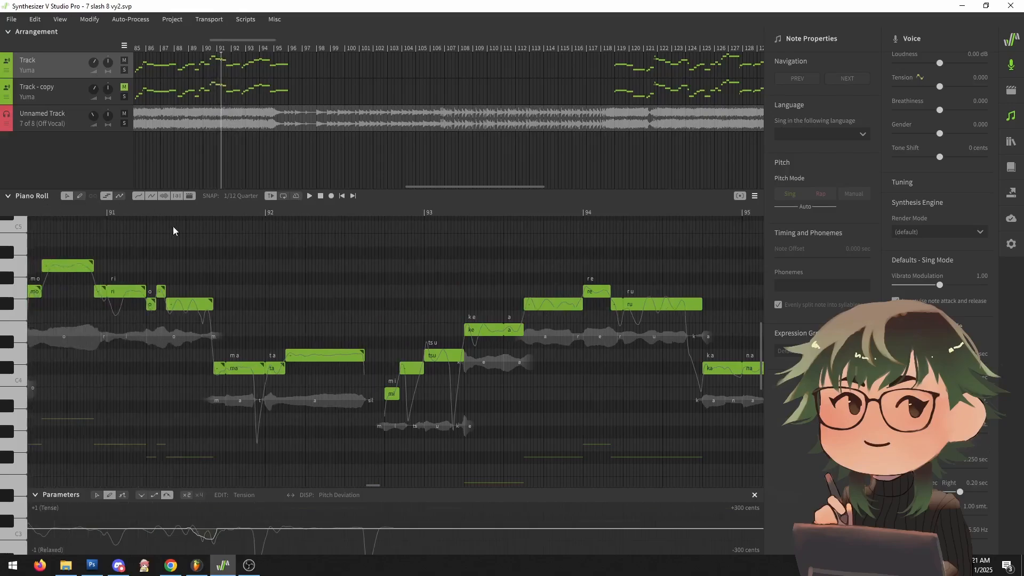
{"action": "left_click_drag", "start_coordinate": [173, 226], "coordinate": [373, 234]}
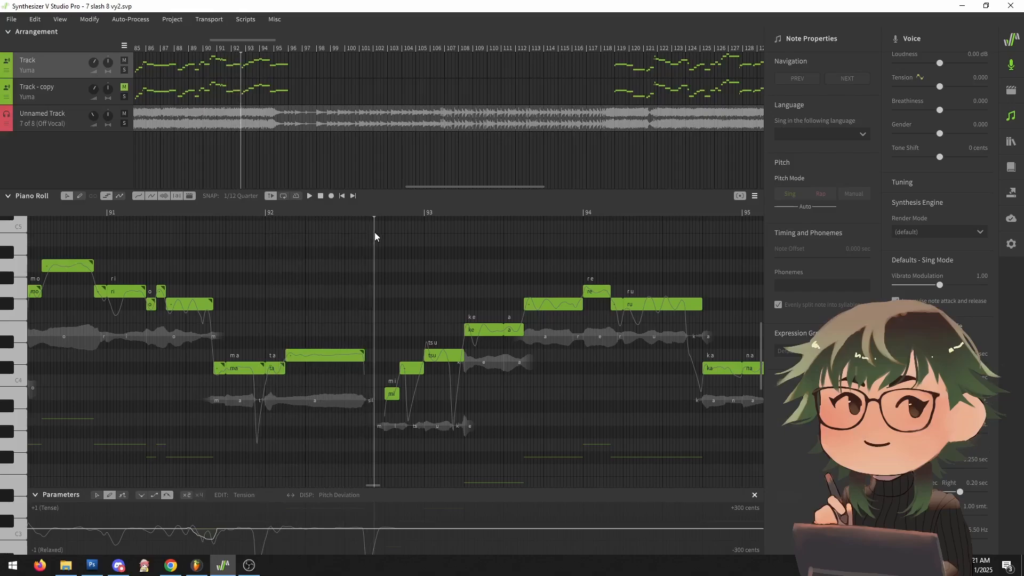
Step: Examine the notes, lyrics and pitch curves of the phrase between bars 92 and 96 at different scales
{"action": "scroll", "coordinate": [312, 285], "scroll_direction": "down", "scroll_amount": 4}
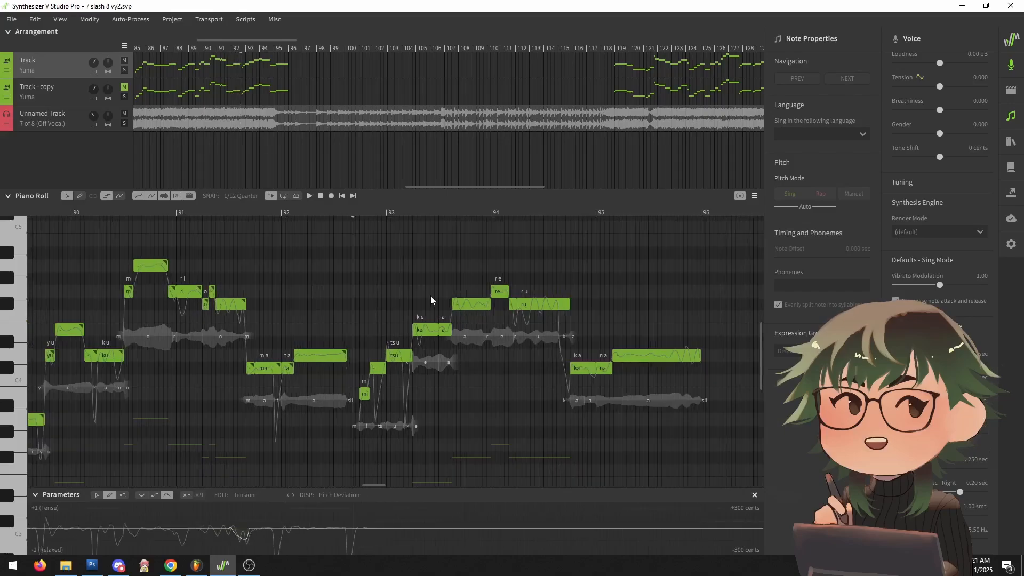
{"action": "scroll", "coordinate": [435, 292], "scroll_direction": "down", "scroll_amount": 2}
{"action": "scroll", "coordinate": [503, 282], "scroll_direction": "up", "scroll_amount": 5}
{"action": "scroll", "coordinate": [351, 289], "scroll_direction": "down", "scroll_amount": 2}
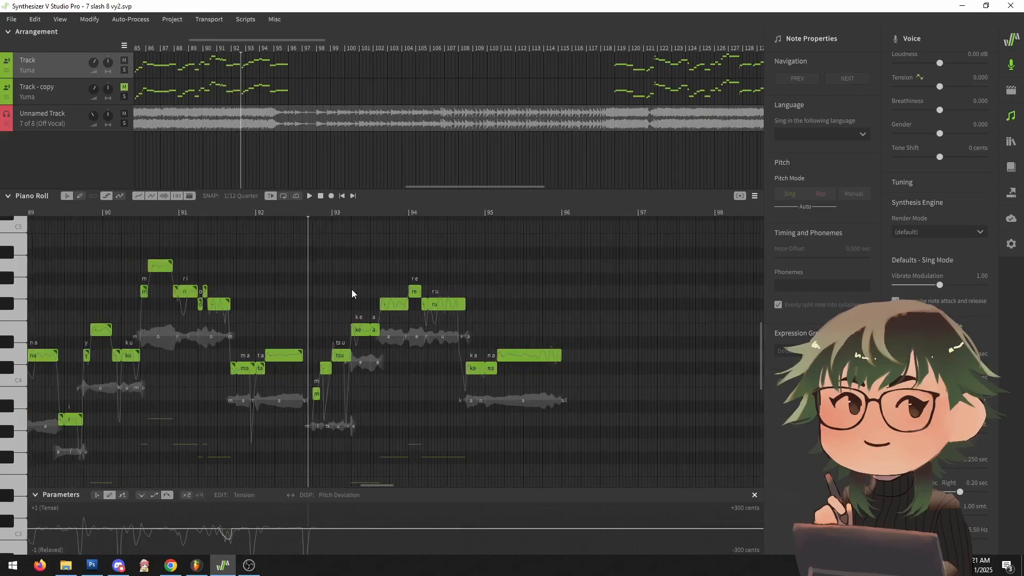
{"action": "scroll", "coordinate": [366, 303], "scroll_direction": "up", "scroll_amount": 2}
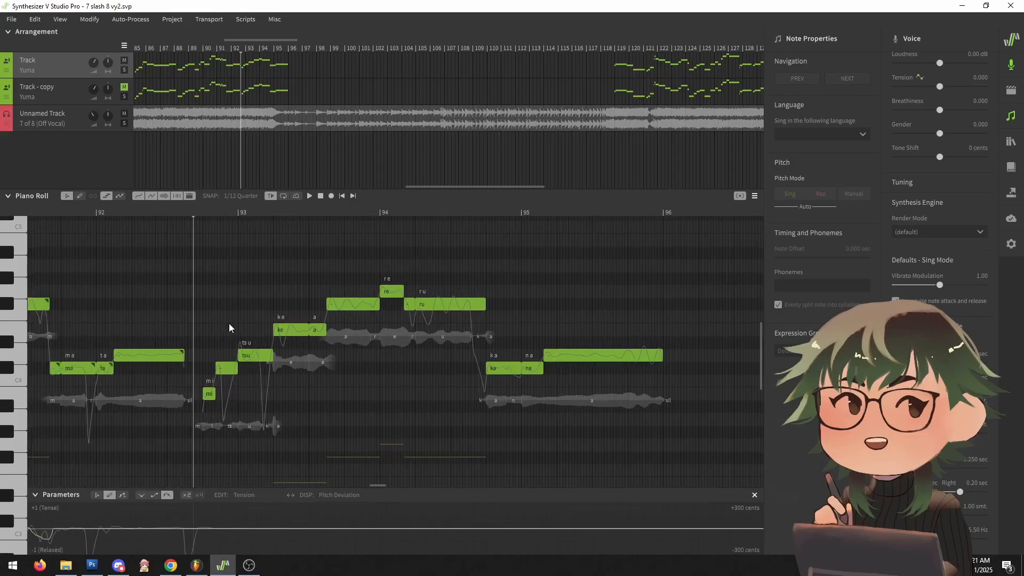
{"action": "scroll", "coordinate": [229, 326], "scroll_direction": "up", "scroll_amount": 2}
{"action": "scroll", "coordinate": [197, 325], "scroll_direction": "down", "scroll_amount": 2}
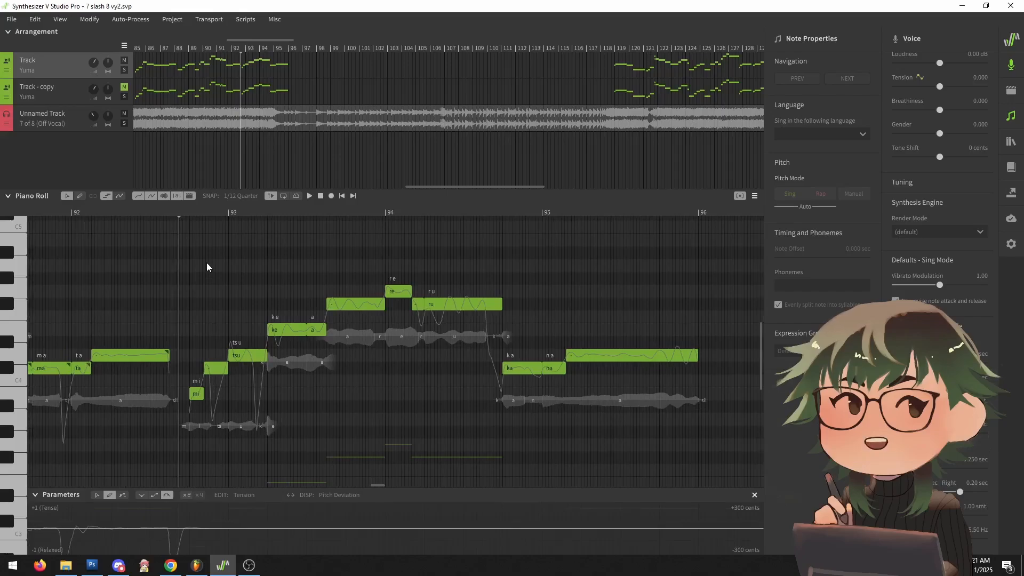
{"action": "scroll", "coordinate": [374, 317], "scroll_direction": "down", "scroll_amount": 8}
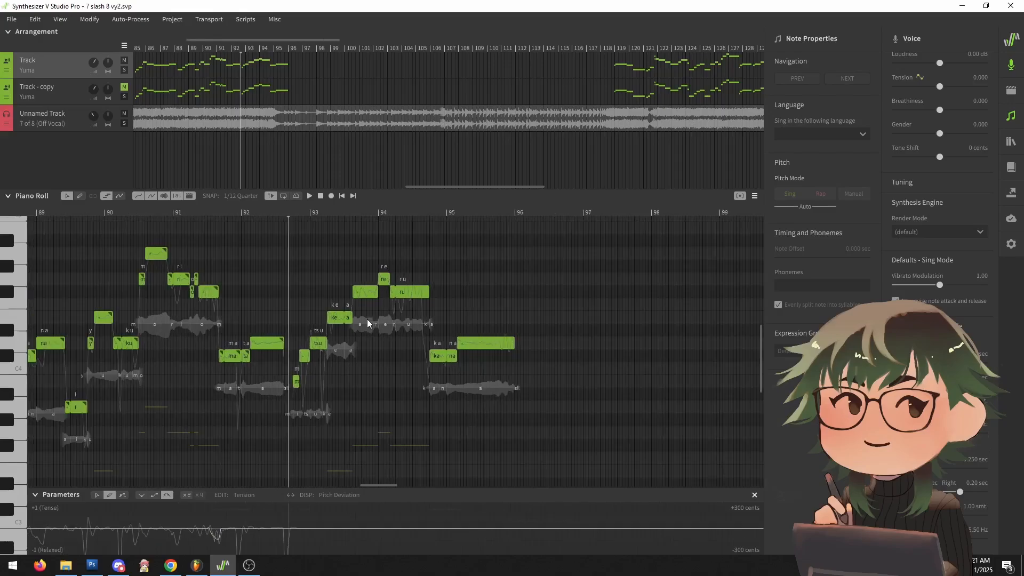
{"action": "scroll", "coordinate": [271, 306], "scroll_direction": "up", "scroll_amount": 5}
{"action": "scroll", "coordinate": [352, 277], "scroll_direction": "up", "scroll_amount": 5}
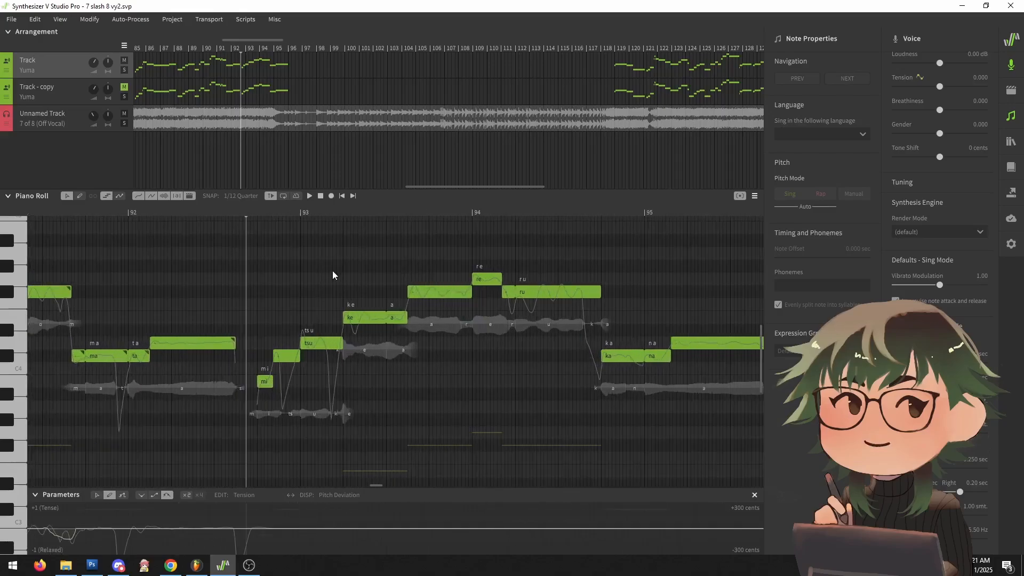
{"action": "scroll", "coordinate": [333, 271], "scroll_direction": "up", "scroll_amount": 1}
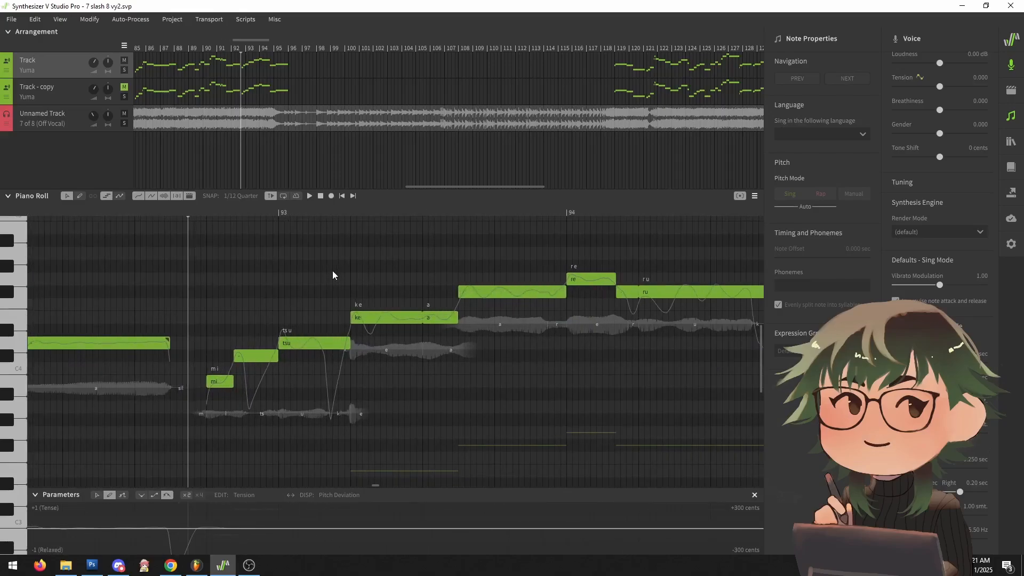
Step: Audition the transition from the "mi" note through the following continuation note to "tsu", inspecting the individual notes around bar 93
{"action": "left_click", "coordinate": [238, 358]}
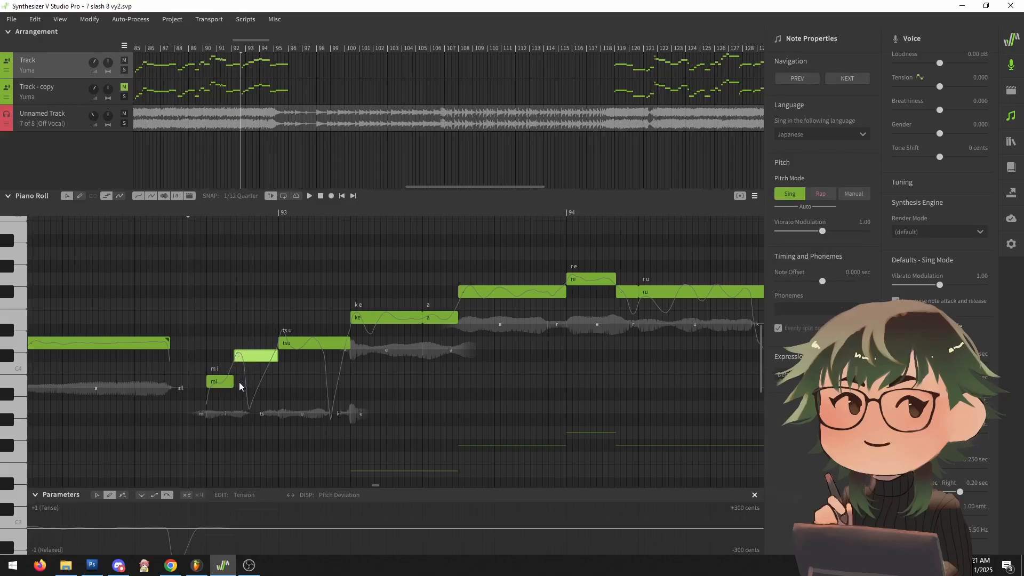
{"action": "mouse_move", "coordinate": [207, 213]}
{"action": "left_mouse_down"}
{"action": "mouse_move", "coordinate": [253, 216]}
{"action": "mouse_move", "coordinate": [213, 219]}
{"action": "left_mouse_up"}
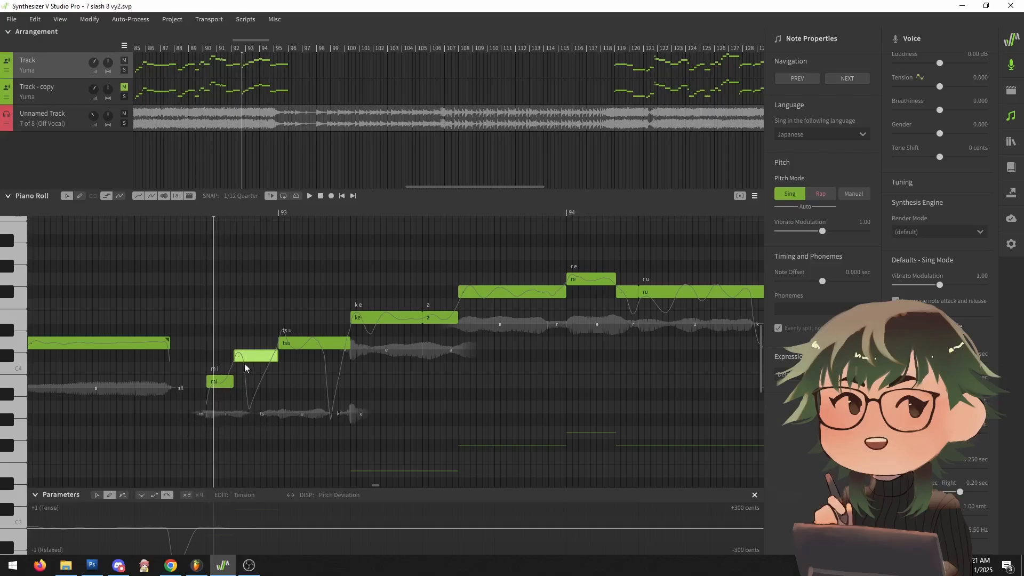
{"action": "left_click", "coordinate": [275, 213]}
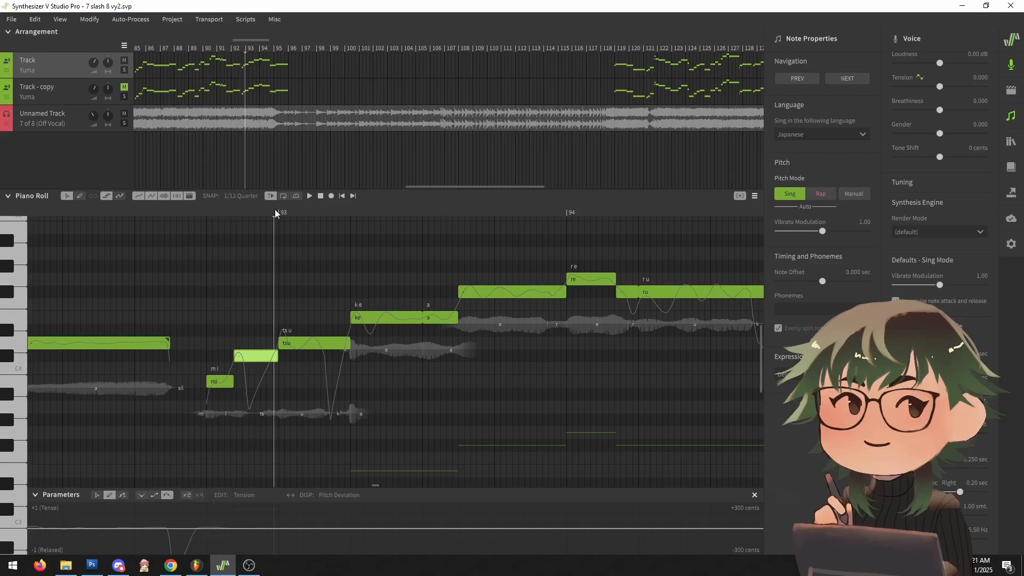
{"action": "left_click", "coordinate": [277, 210]}
{"action": "left_click", "coordinate": [290, 345]}
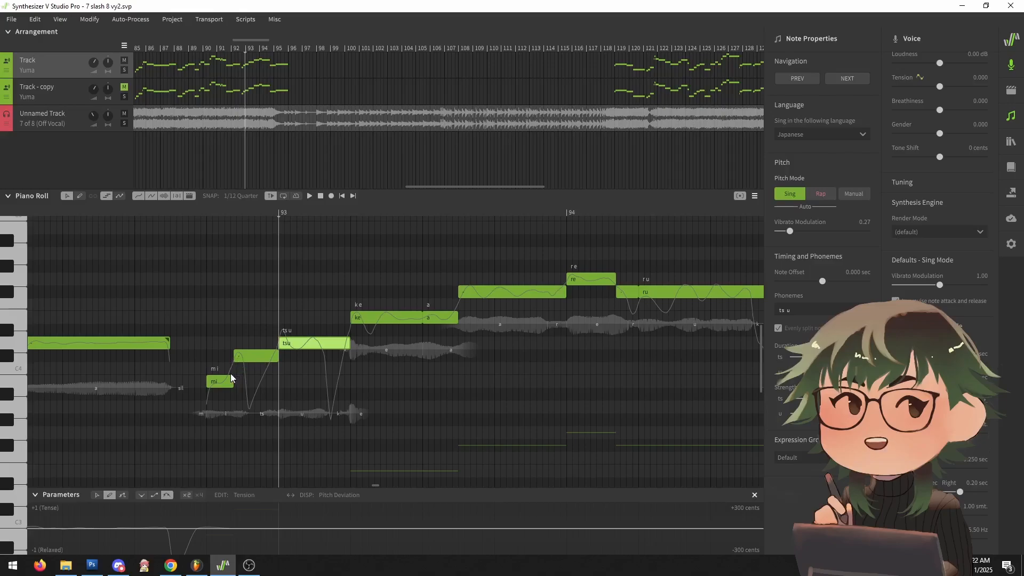
{"action": "left_click", "coordinate": [241, 357]}
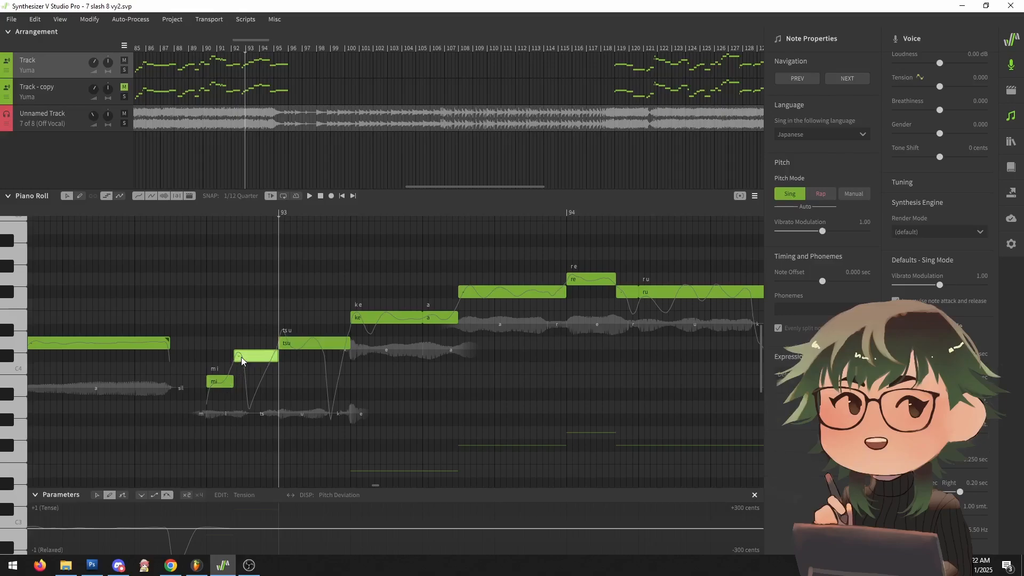
{"action": "left_click_drag", "start_coordinate": [221, 213], "coordinate": [251, 205]}
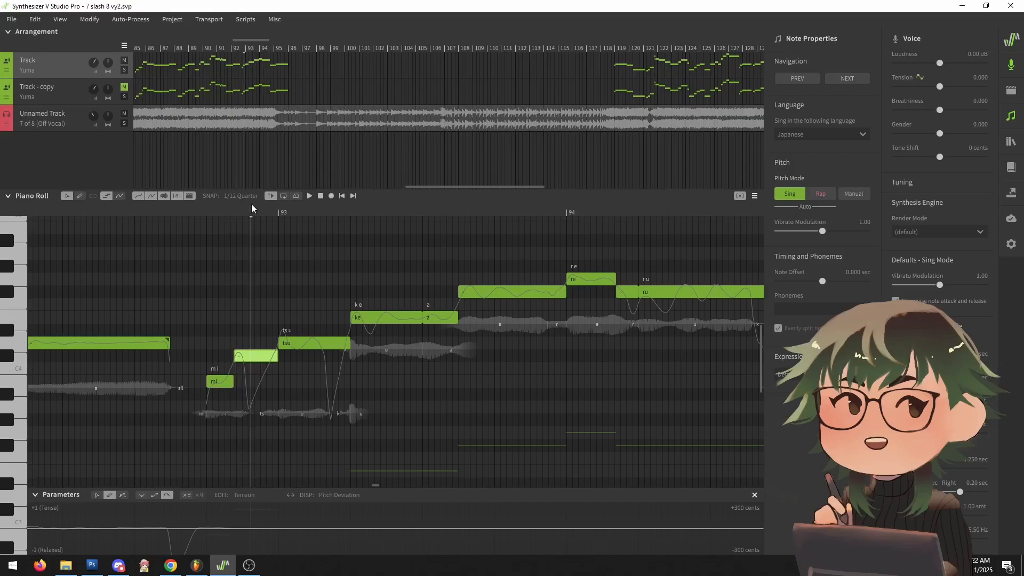
{"action": "left_click_drag", "start_coordinate": [203, 213], "coordinate": [234, 331]}
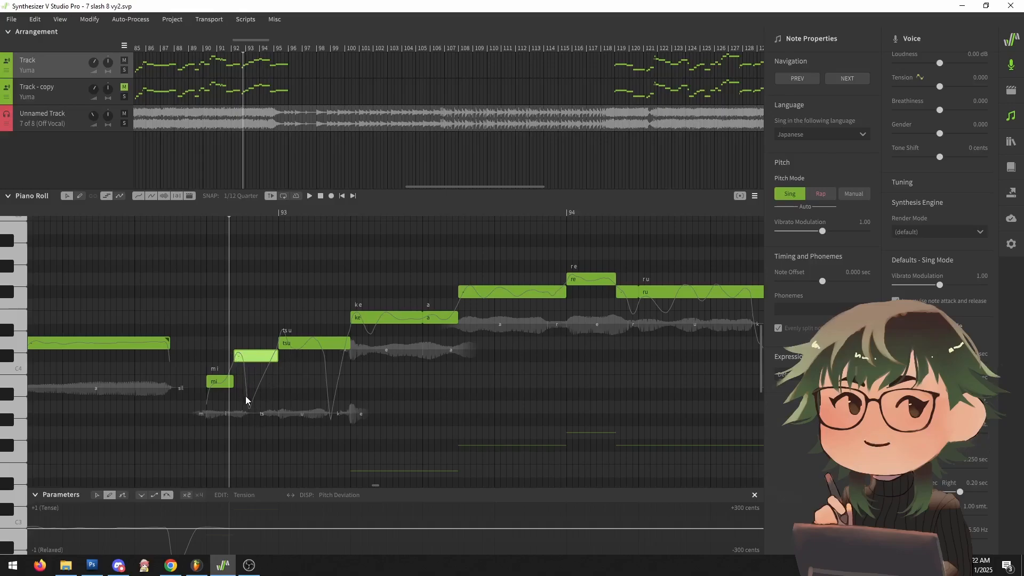
Step: Lengthen the vowel phoneme of the "mi" note before bar 93 and audition the passage into "tsu"
{"action": "left_click", "coordinate": [223, 381]}
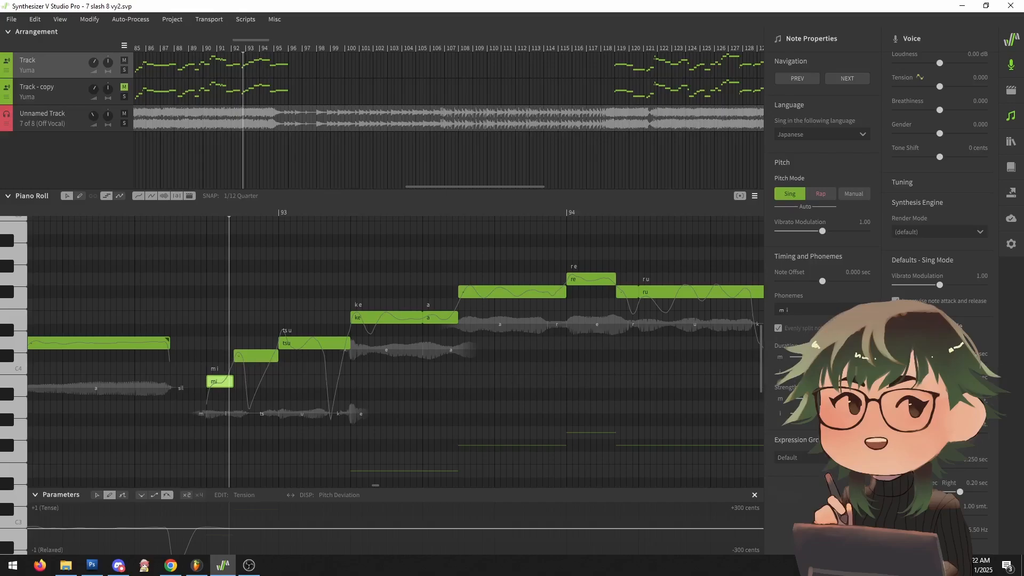
{"action": "left_click_drag", "start_coordinate": [821, 371], "coordinate": [834, 371]}
{"action": "left_click", "coordinate": [327, 345]}
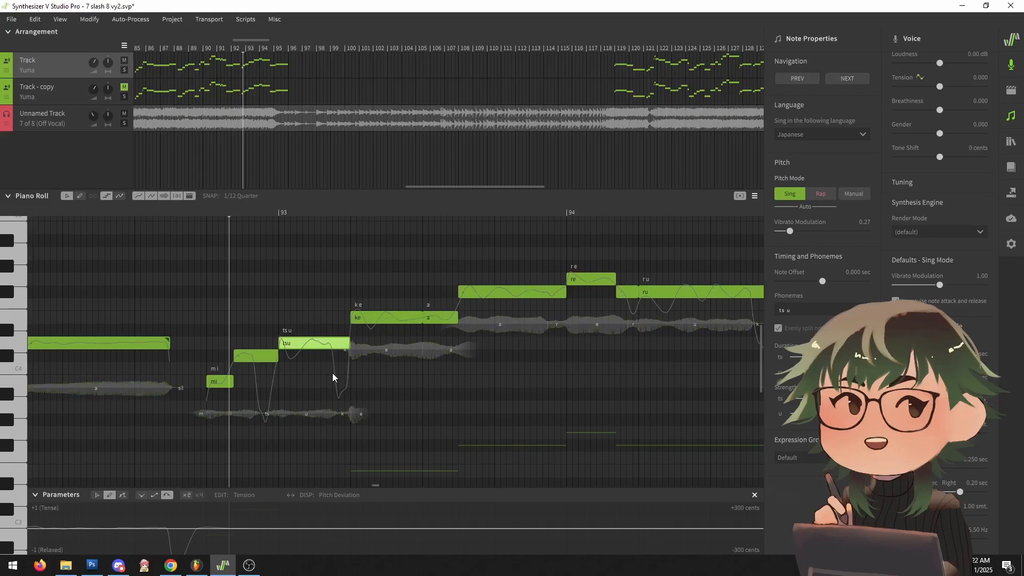
{"action": "left_click", "coordinate": [217, 211]}
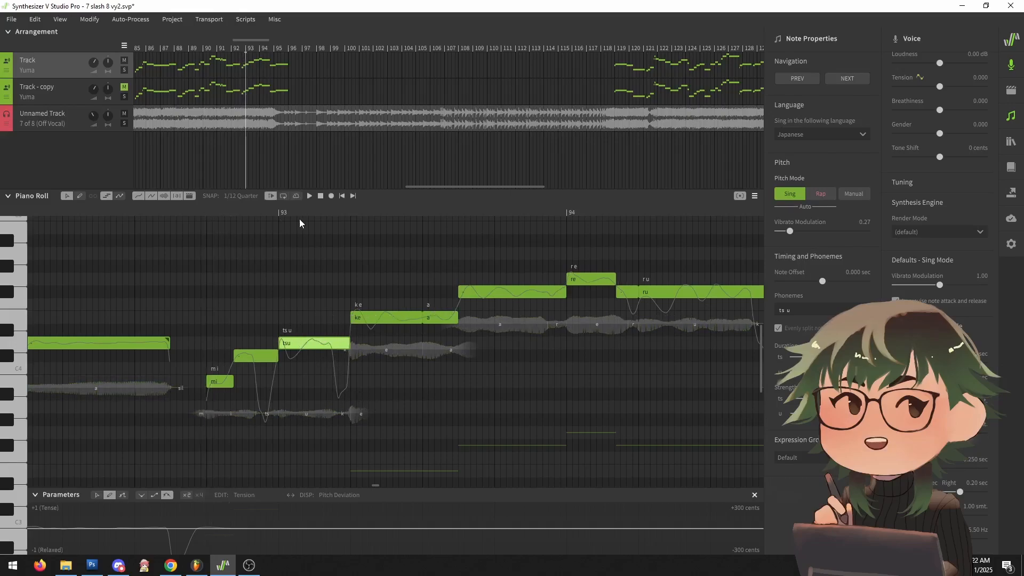
{"action": "left_click_drag", "start_coordinate": [299, 219], "coordinate": [242, 214]}
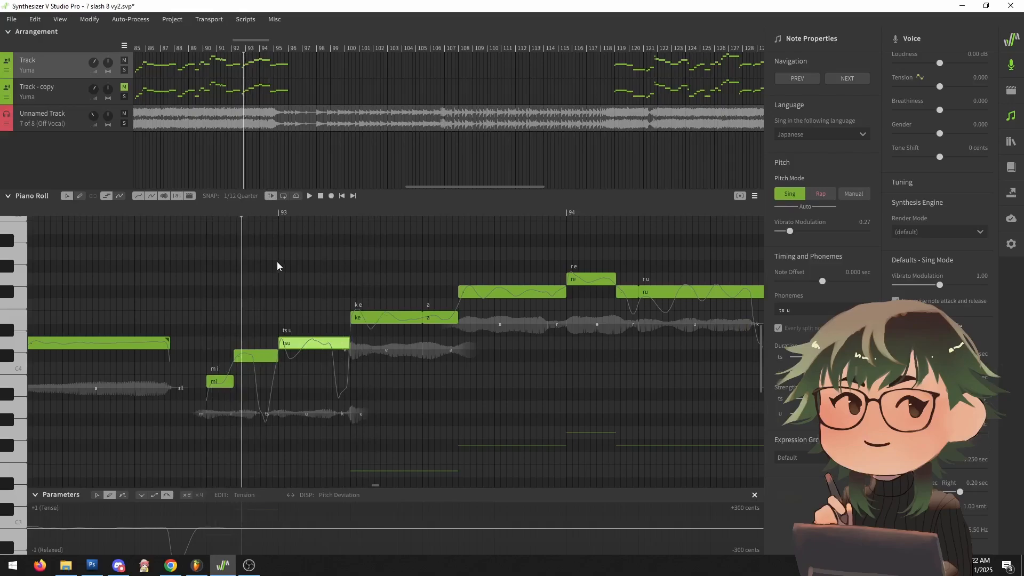
Step: Inspect the note properties of the "a" note after bar 93 and the long "ru" note after bar 94
{"action": "scroll", "coordinate": [221, 287], "scroll_direction": "up", "scroll_amount": 2}
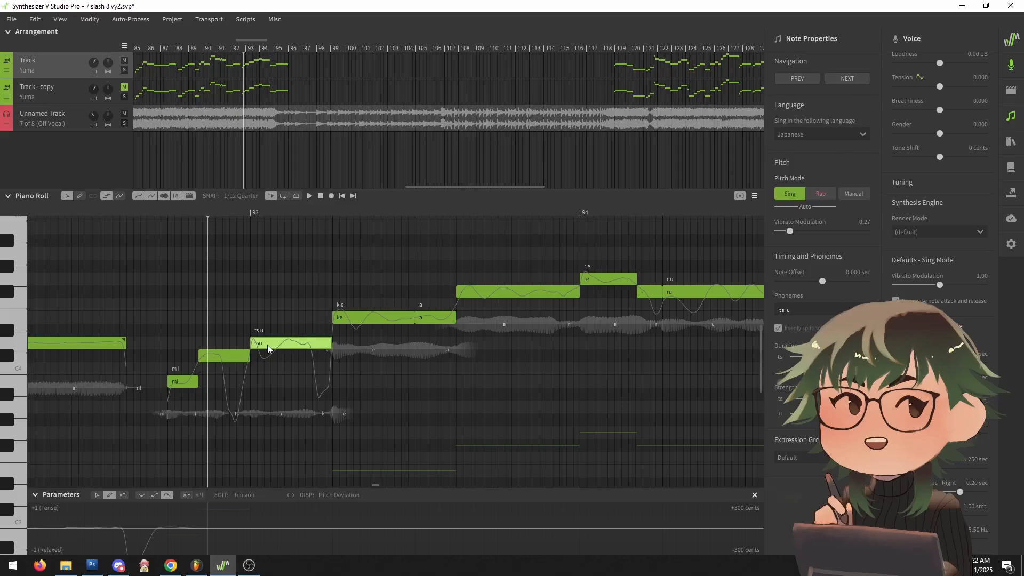
{"action": "scroll", "coordinate": [273, 314], "scroll_direction": "down", "scroll_amount": 2}
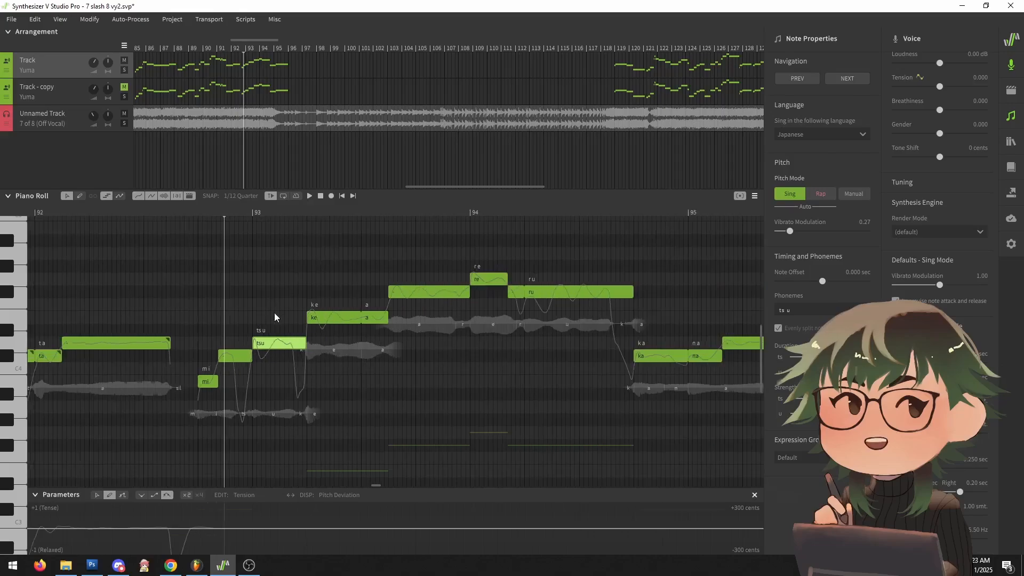
{"action": "scroll", "coordinate": [546, 281], "scroll_direction": "up", "scroll_amount": 2}
{"action": "left_click", "coordinate": [315, 320]}
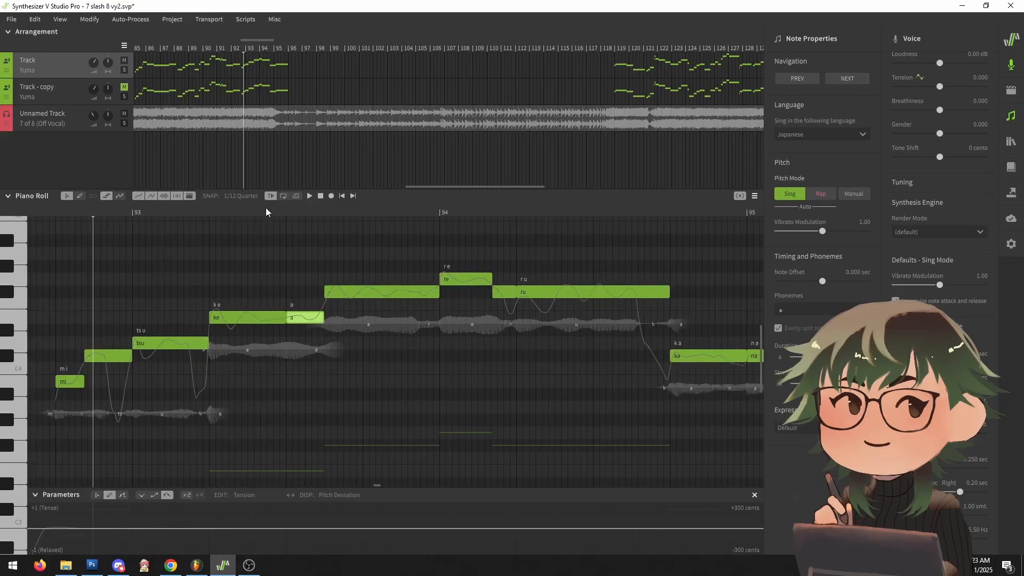
{"action": "scroll", "coordinate": [255, 282], "scroll_direction": "down", "scroll_amount": 3}
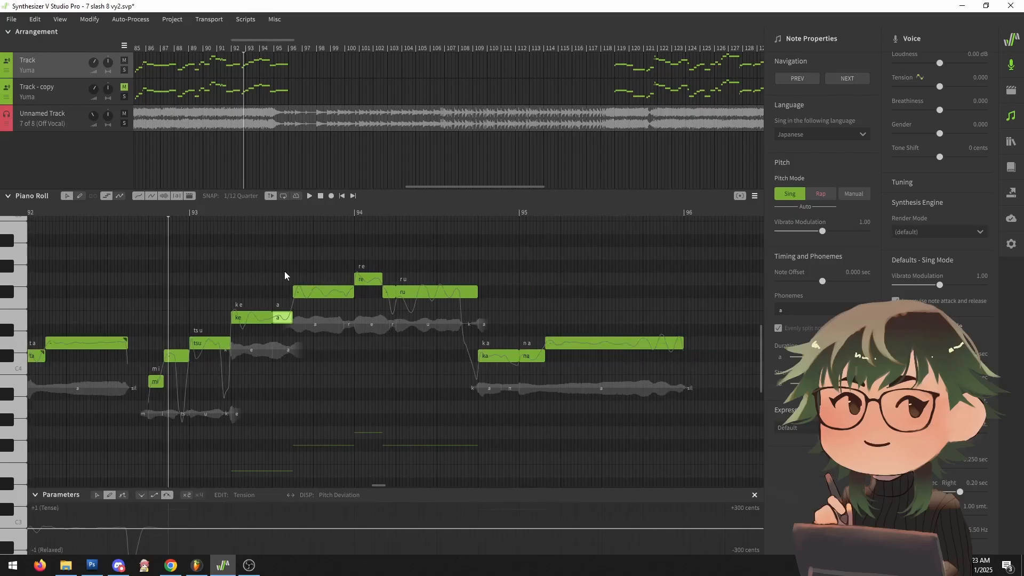
{"action": "scroll", "coordinate": [285, 275], "scroll_direction": "up", "scroll_amount": 1}
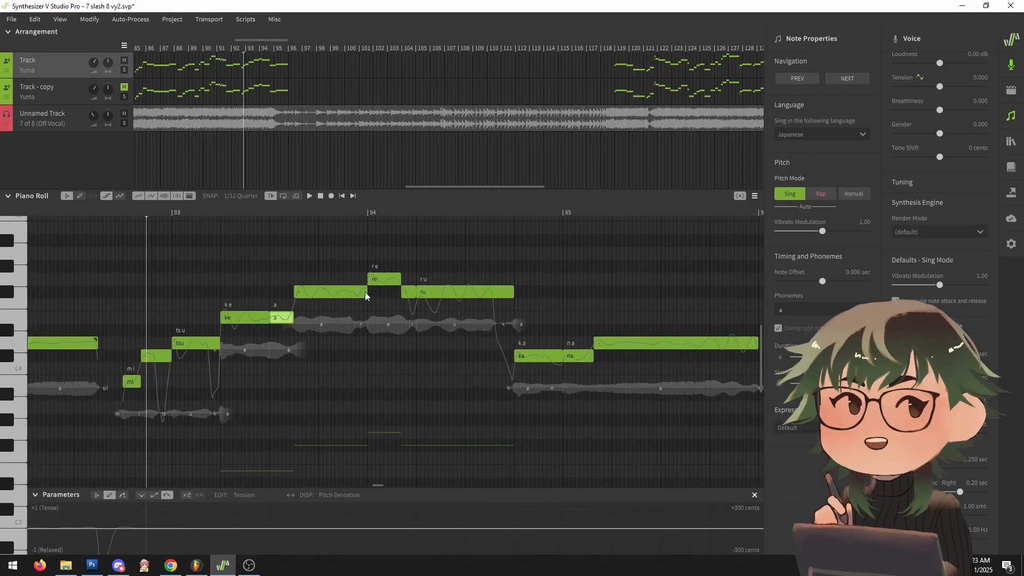
{"action": "left_click", "coordinate": [446, 296]}
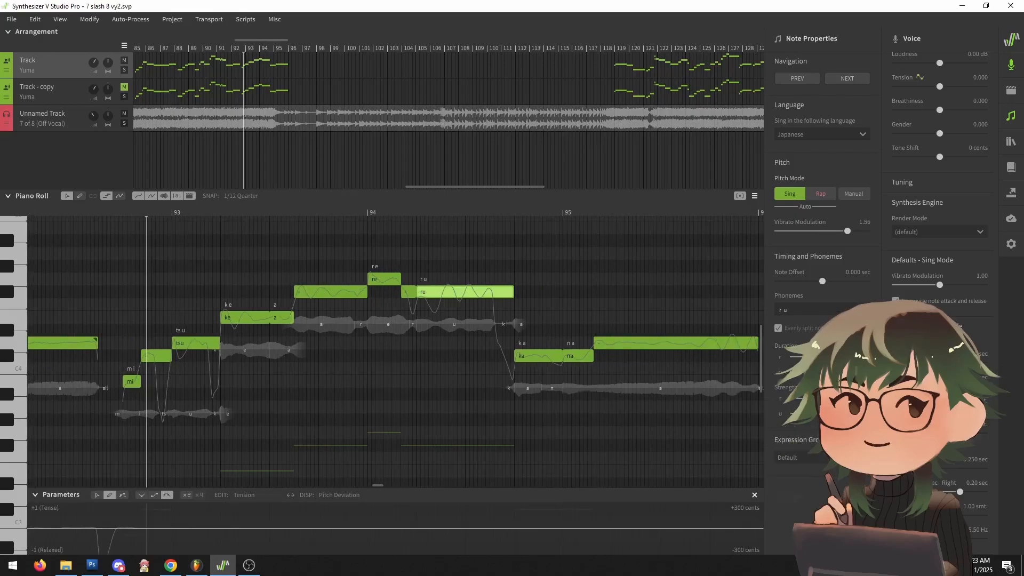
{"action": "left_click", "coordinate": [492, 260]}
{"action": "scroll", "coordinate": [376, 278], "scroll_direction": "down", "scroll_amount": 1}
{"action": "scroll", "coordinate": [376, 279], "scroll_direction": "down", "scroll_amount": 1}
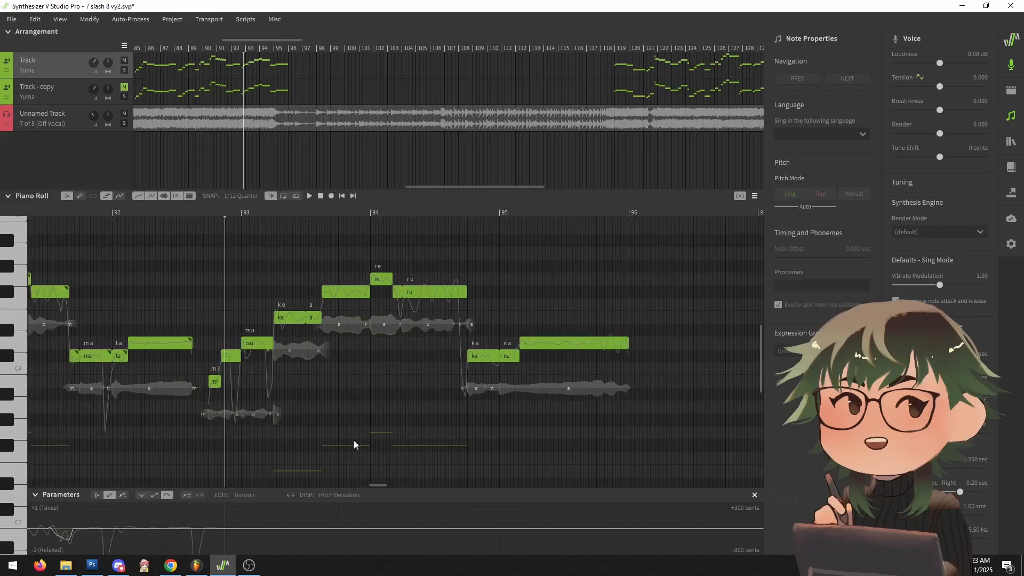
Step: Switch the edited parameter curve to Pitch Deviation
{"action": "left_click", "coordinate": [238, 497]}
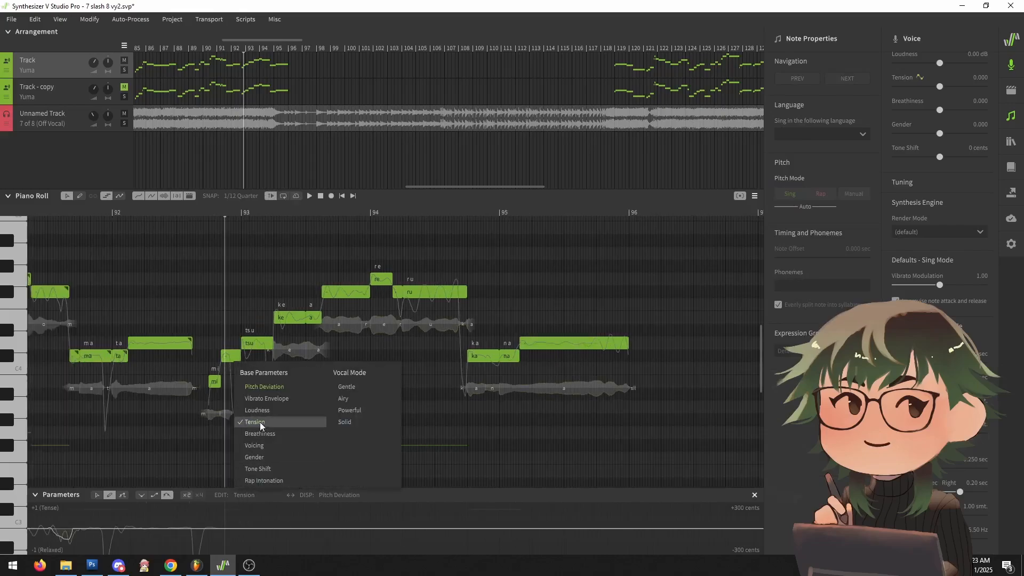
{"action": "left_click", "coordinate": [263, 387]}
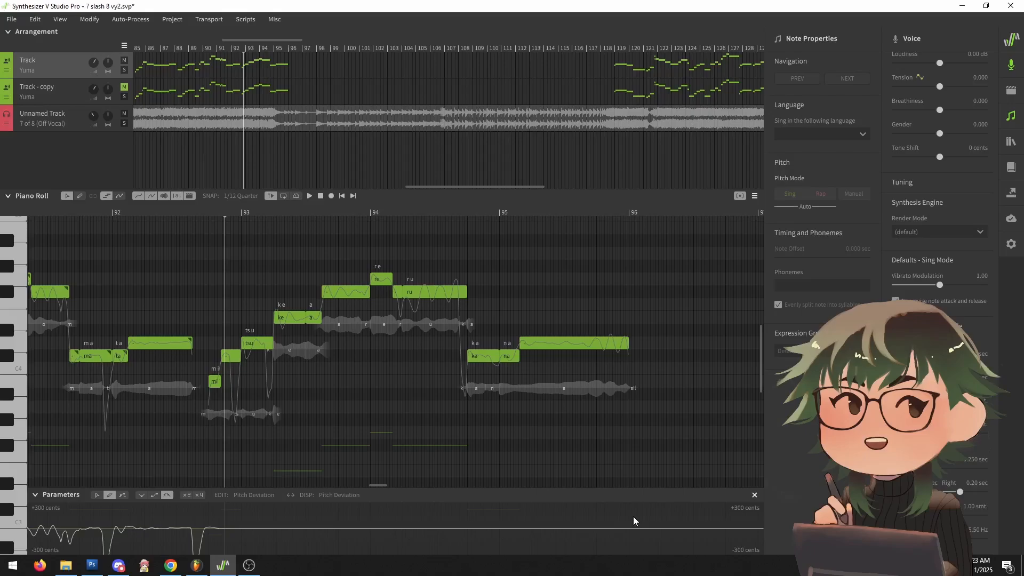
{"action": "scroll", "coordinate": [265, 376], "scroll_direction": "up", "scroll_amount": 1}
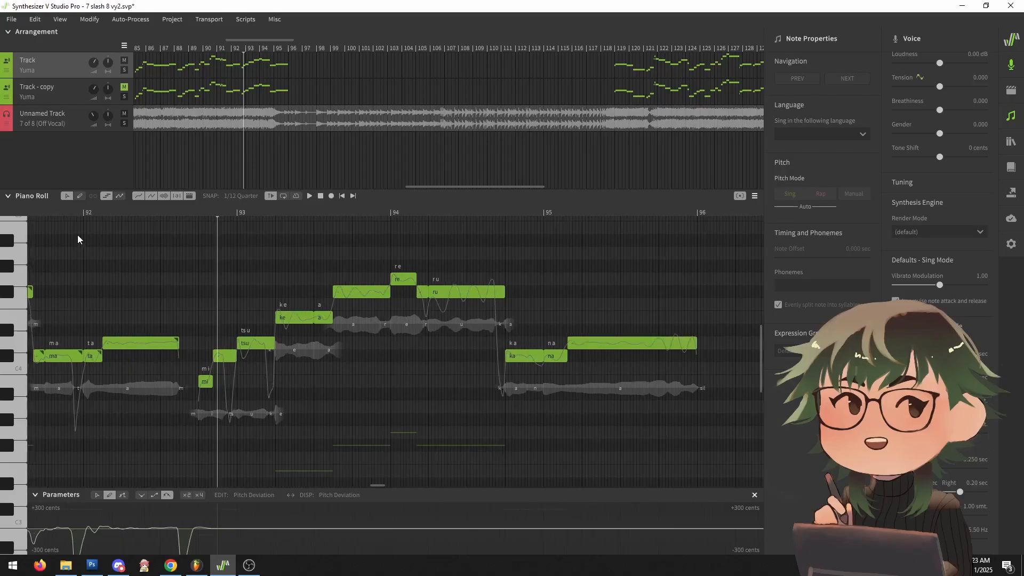
Step: Convert all notes of the phrase from "mi" before bar 93 through the last note before bar 96 to Manual pitch mode
{"action": "left_click_drag", "start_coordinate": [200, 246], "coordinate": [668, 489]}
{"action": "left_click", "coordinate": [852, 195]}
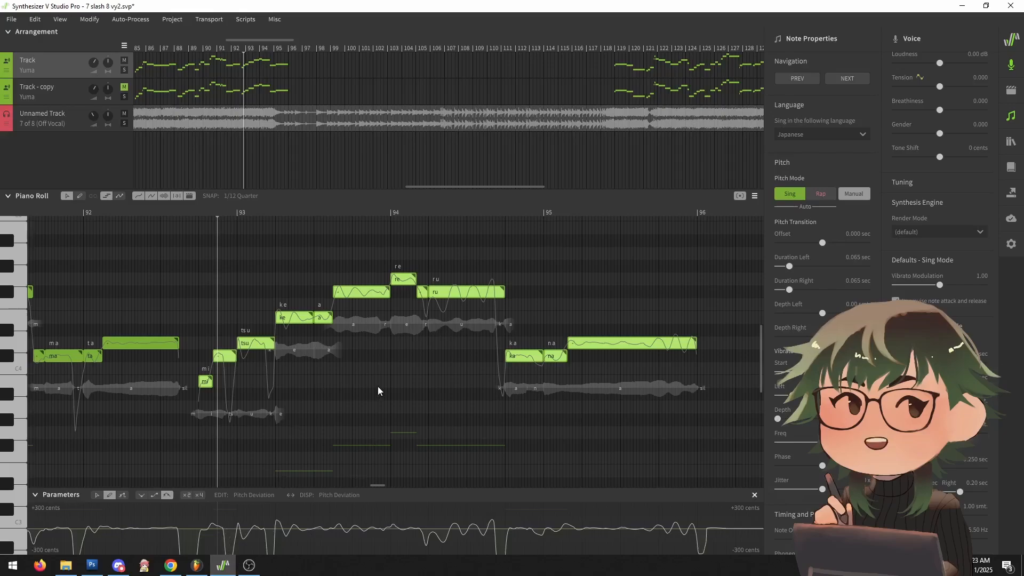
{"action": "scroll", "coordinate": [433, 362], "scroll_direction": "down", "scroll_amount": 5}
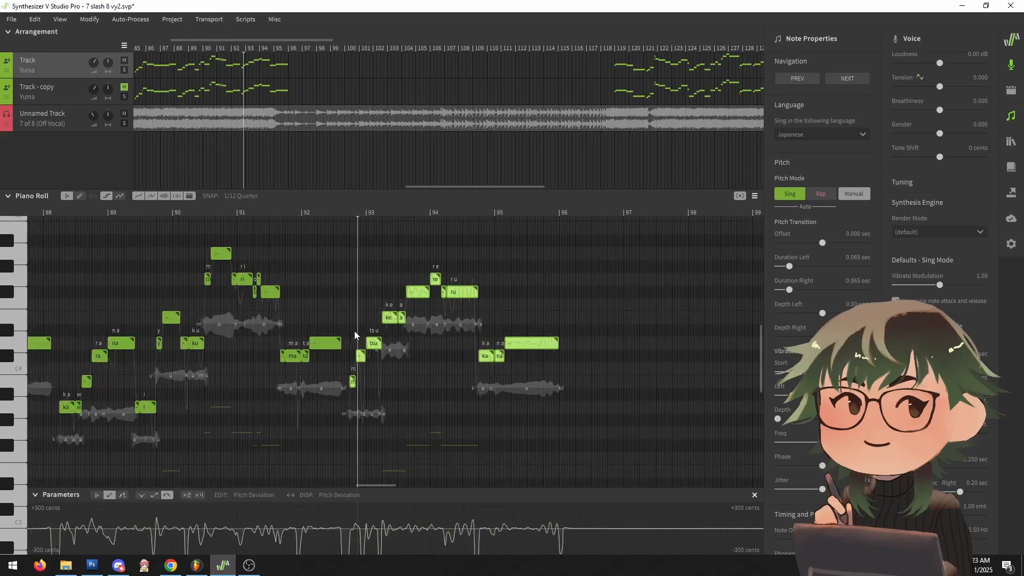
{"action": "scroll", "coordinate": [377, 323], "scroll_direction": "up", "scroll_amount": 5}
Step: Move the playhead to bar 119 and examine the notes of the section that starts there
{"action": "left_click_drag", "start_coordinate": [583, 49], "coordinate": [617, 51]}
{"action": "scroll", "coordinate": [515, 321], "scroll_direction": "up", "scroll_amount": 5}
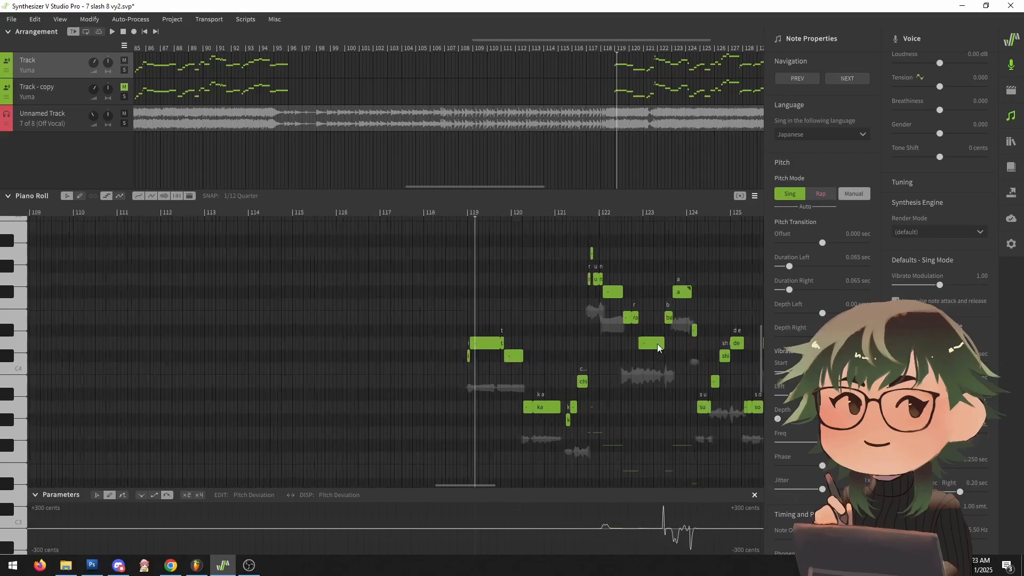
{"action": "scroll", "coordinate": [221, 356], "scroll_direction": "up", "scroll_amount": 2}
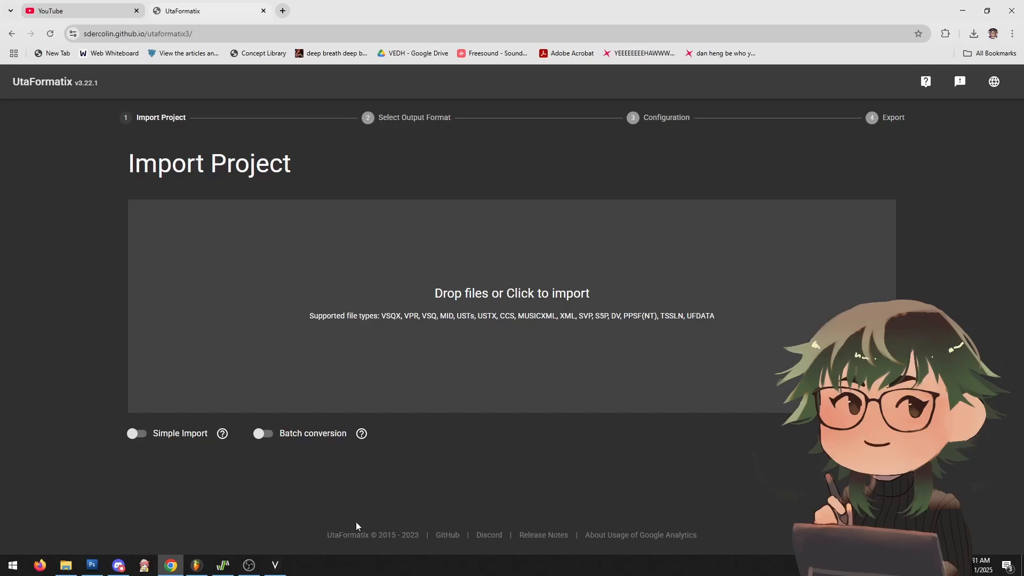
Step: Import the 7 slash 8 vy2 Synthesizer V project from the 7-8 folder into UtaFormatix
{"action": "left_click", "coordinate": [276, 565]}
{"action": "left_click", "coordinate": [297, 518]}
{"action": "left_click", "coordinate": [485, 290]}
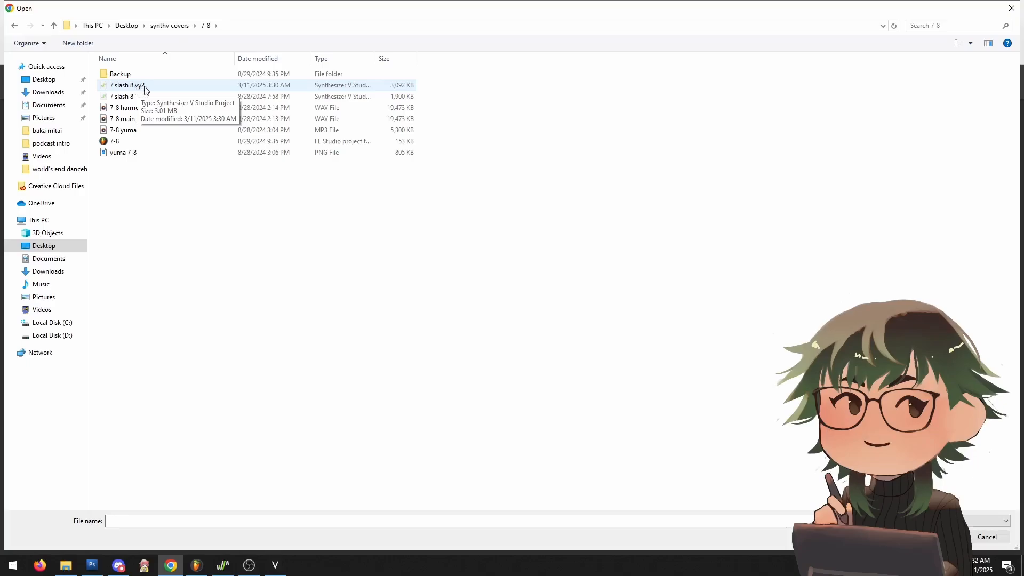
{"action": "double_click", "coordinate": [136, 87]}
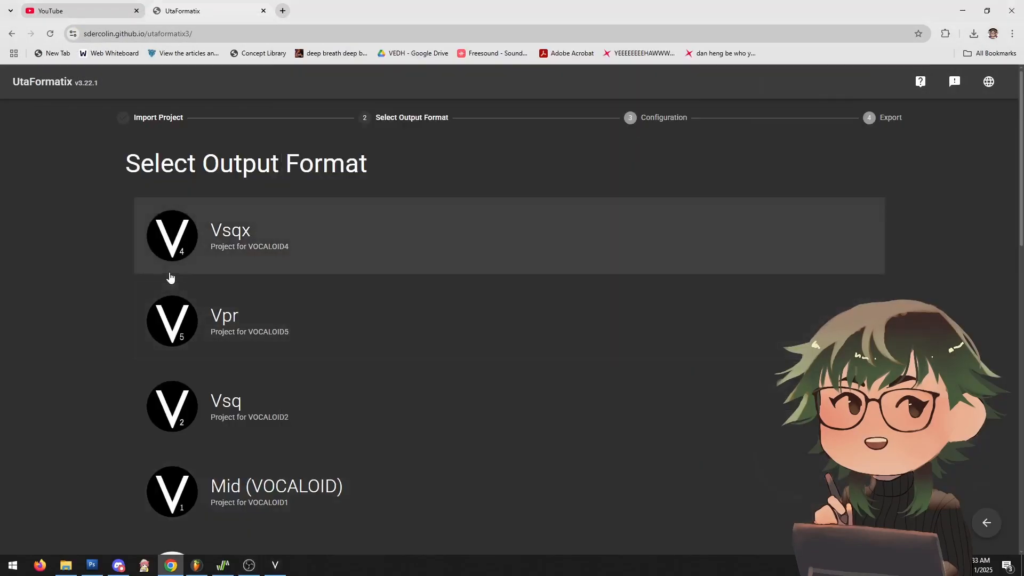
Step: Choose Vpr (VOCALOID5) as the output format and export the converted project with the default configuration
{"action": "scroll", "coordinate": [193, 288], "scroll_direction": "down", "scroll_amount": 7}
{"action": "scroll", "coordinate": [194, 288], "scroll_direction": "up", "scroll_amount": 7}
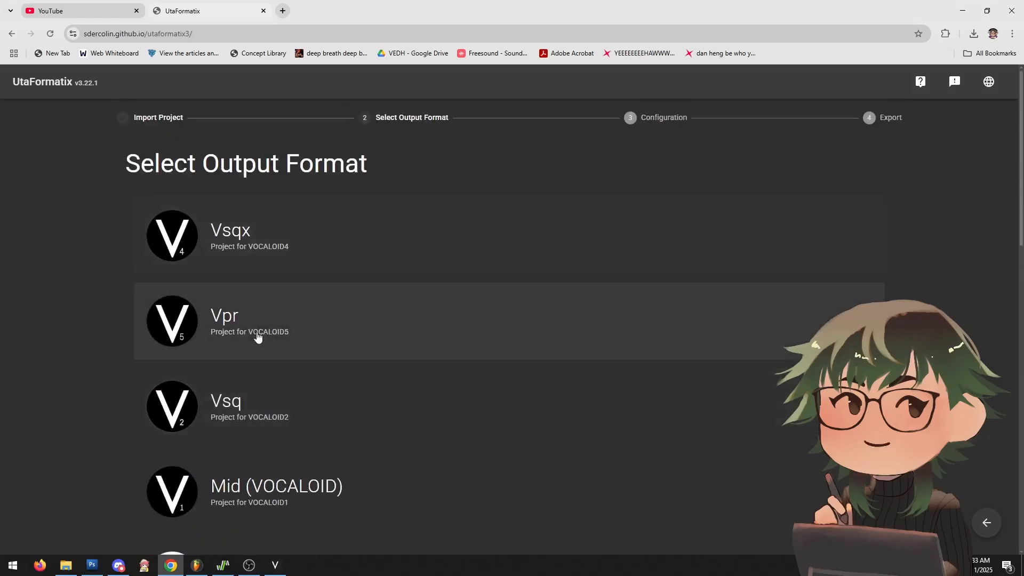
{"action": "left_click", "coordinate": [231, 335]}
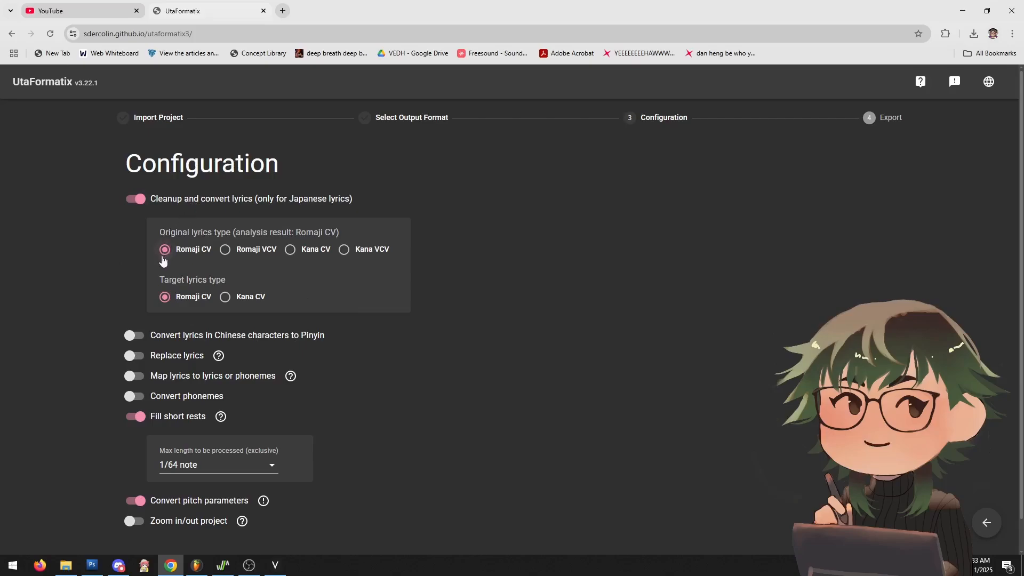
{"action": "scroll", "coordinate": [210, 261], "scroll_direction": "down", "scroll_amount": 1}
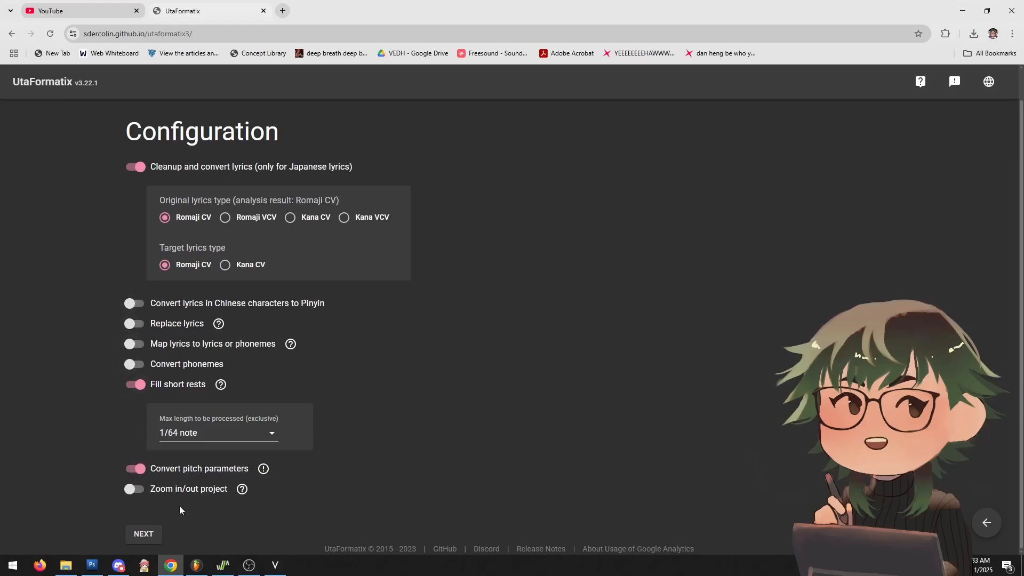
{"action": "left_click", "coordinate": [140, 537]}
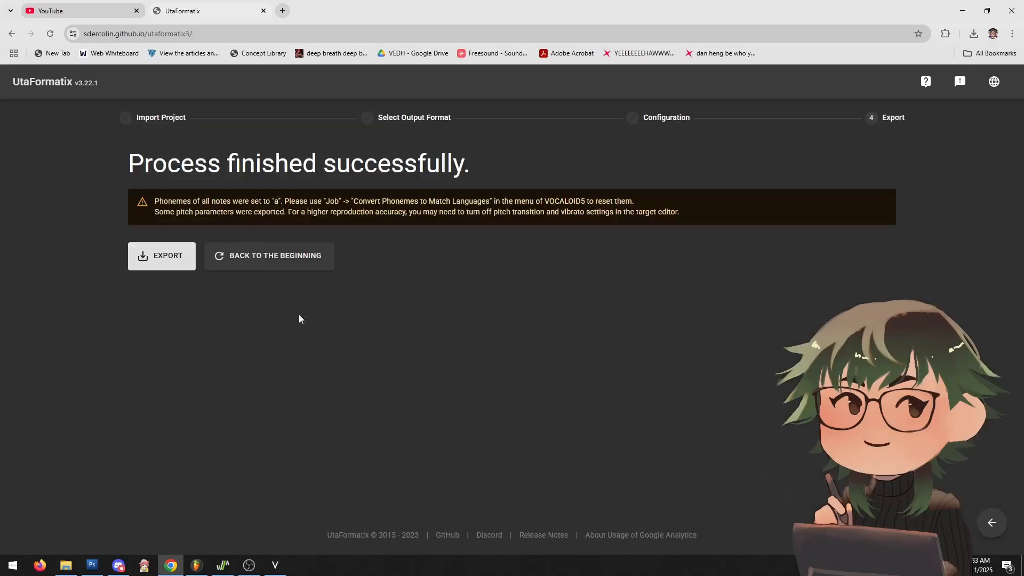
{"action": "left_click", "coordinate": [160, 264]}
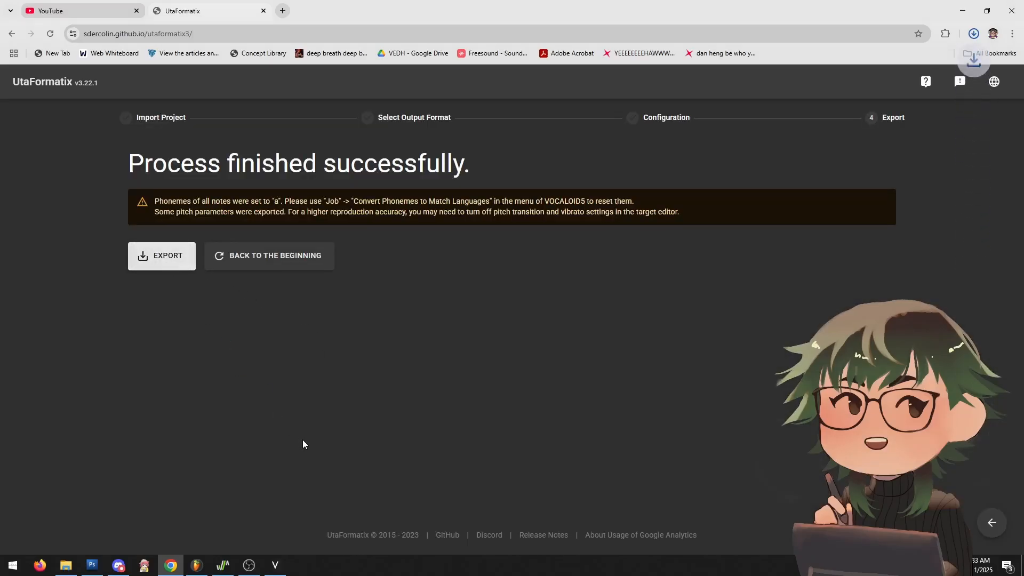
Step: Switch to VOCALOID5 Editor and open the downloaded 7 slash 8 vy2 project, accepting VY2 as the replacement voice bank
{"action": "left_click", "coordinate": [275, 565]}
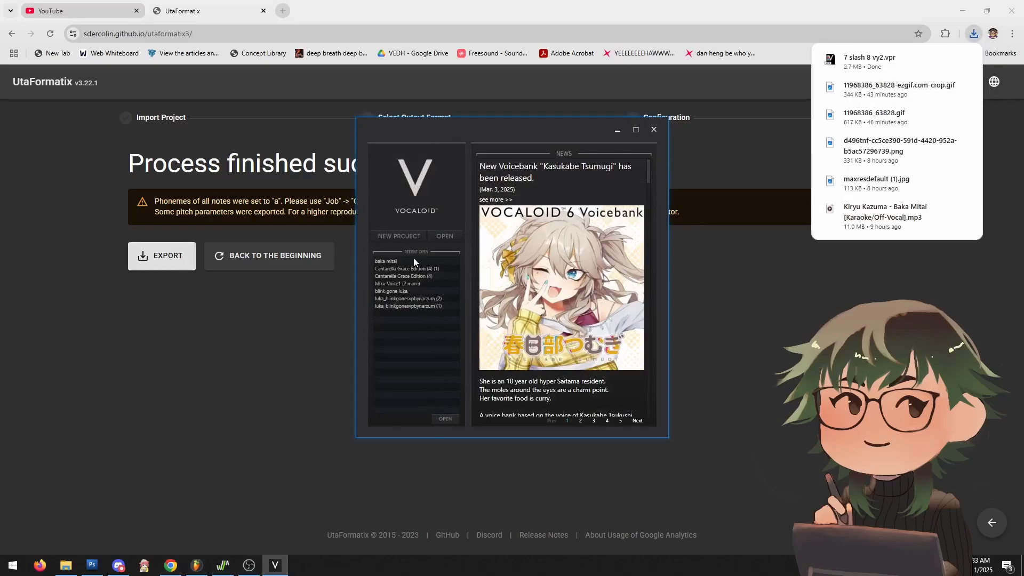
{"action": "left_click", "coordinate": [398, 239]}
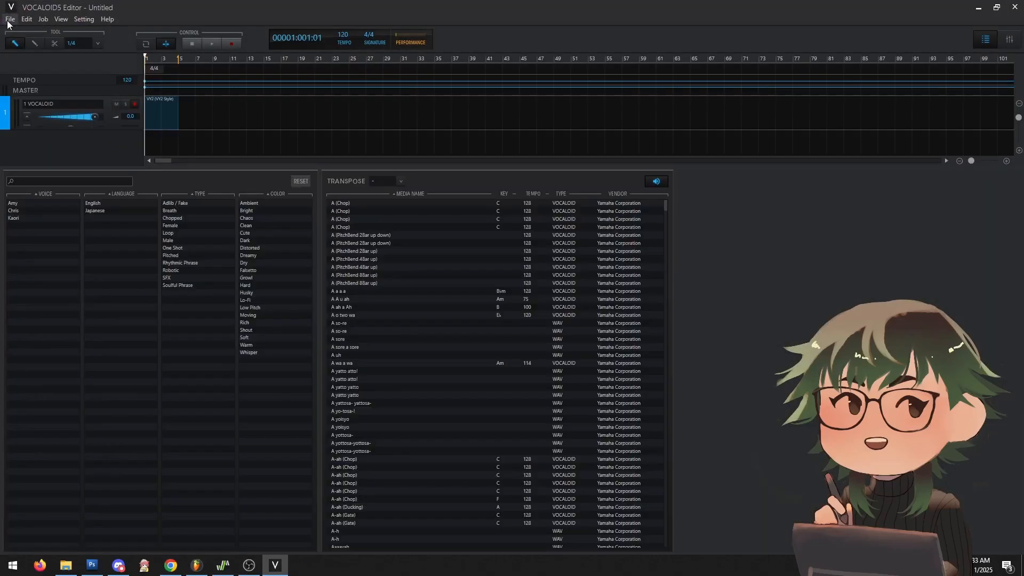
{"action": "left_click", "coordinate": [8, 21]}
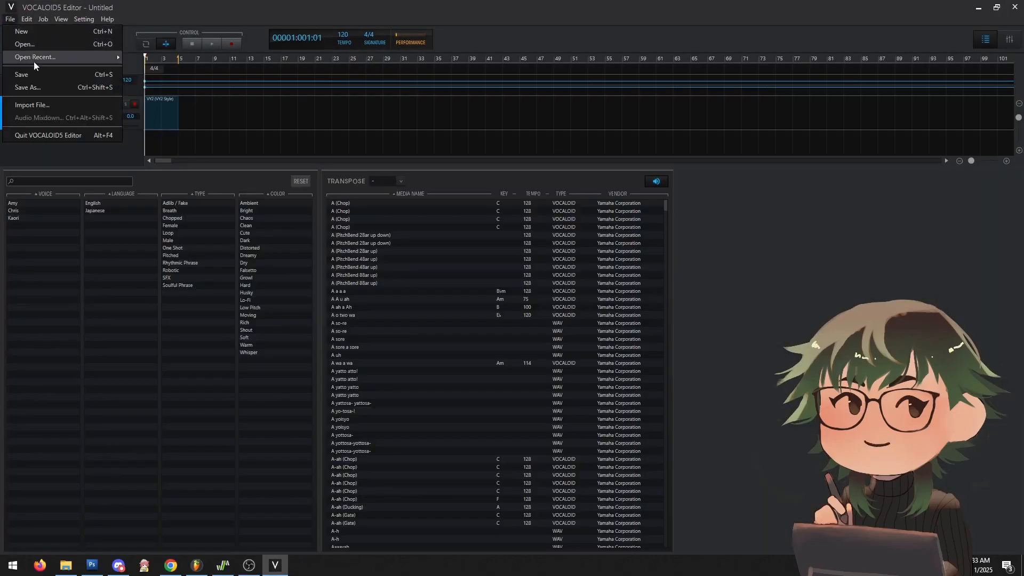
{"action": "left_click", "coordinate": [34, 45]}
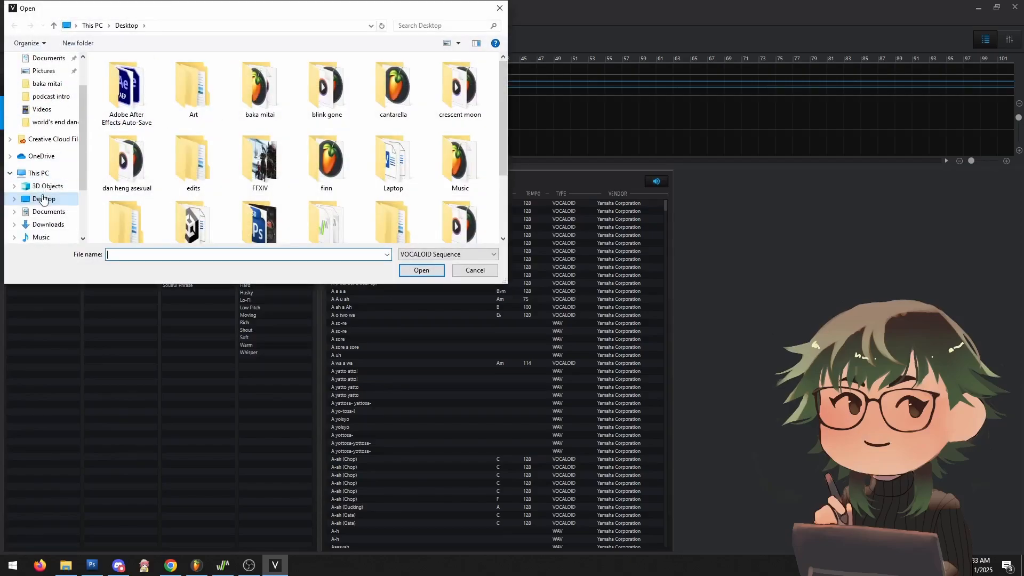
{"action": "left_click", "coordinate": [48, 224]}
{"action": "double_click", "coordinate": [116, 87]}
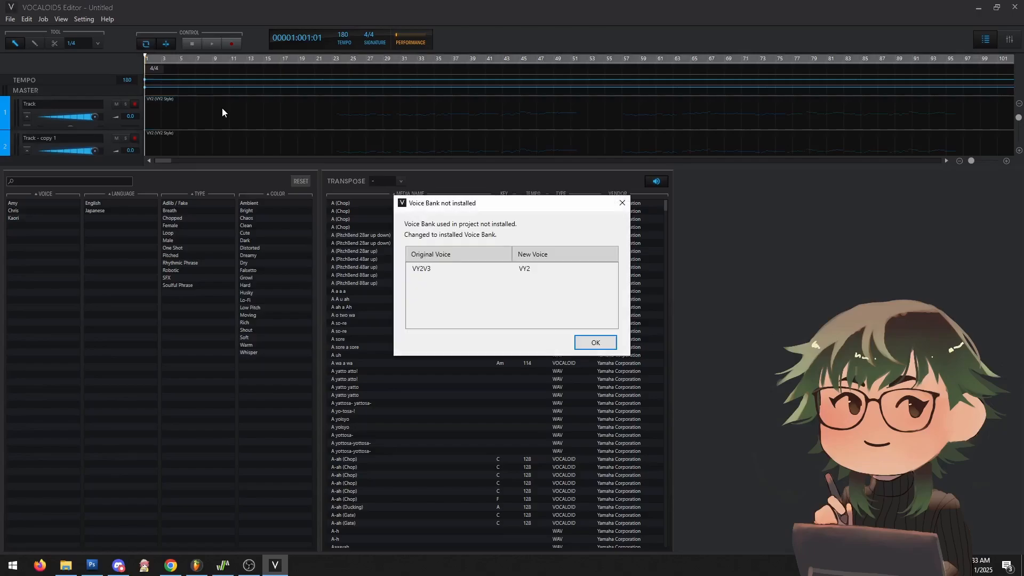
{"action": "left_click", "coordinate": [593, 341]}
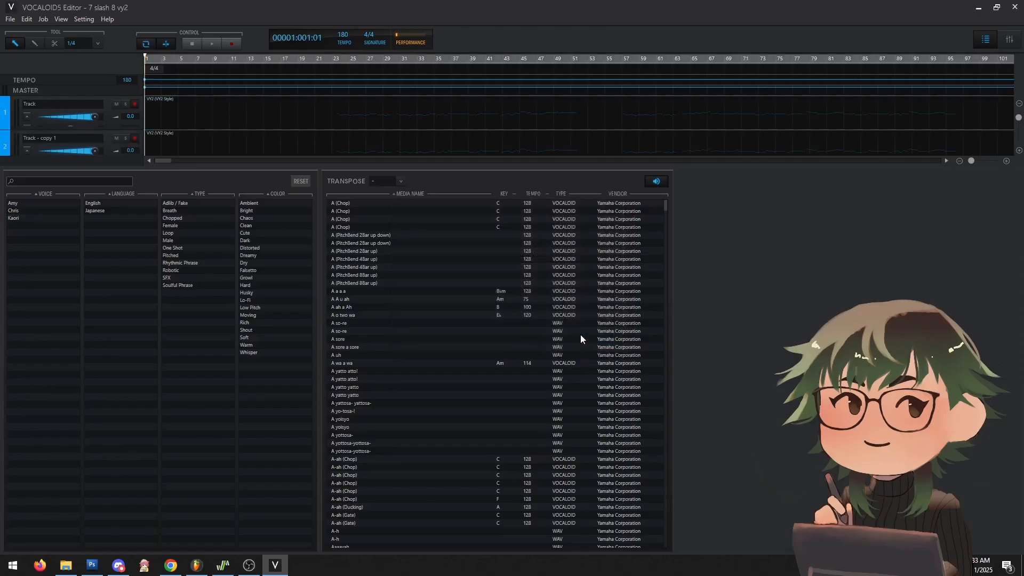
Step: Look over the imported tracks in VOCALOID5 Editor and reread the phoneme and pitch notes on the UtaFormatix export page
{"action": "scroll", "coordinate": [191, 104], "scroll_direction": "down", "scroll_amount": 2}
{"action": "scroll", "coordinate": [191, 105], "scroll_direction": "up", "scroll_amount": 2}
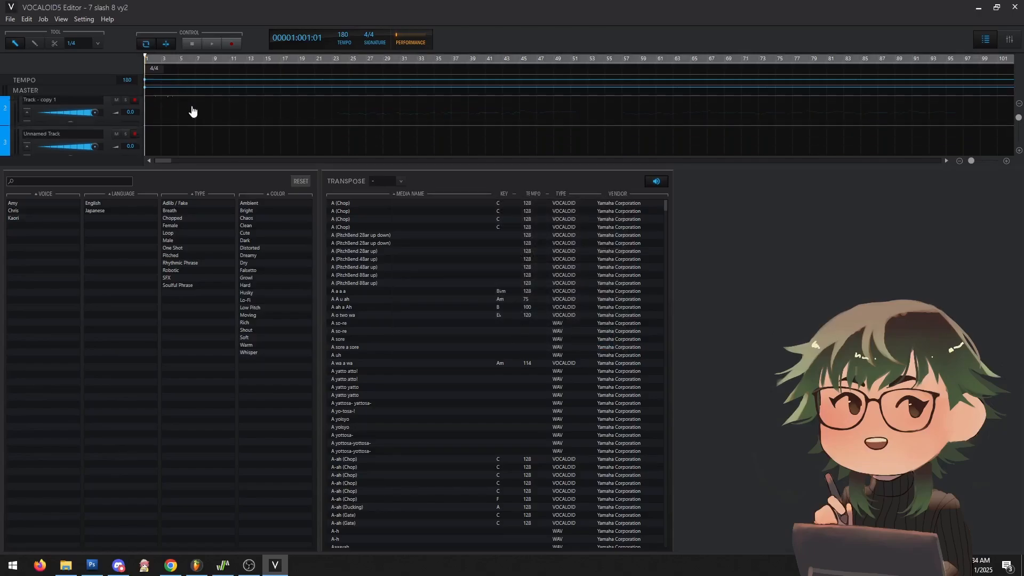
{"action": "left_click", "coordinate": [201, 120]}
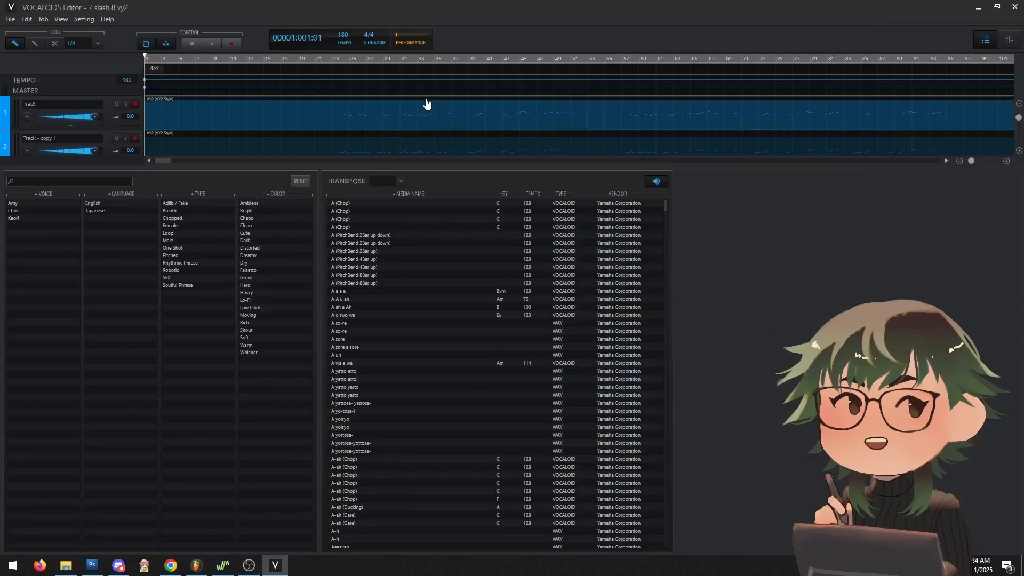
{"action": "left_click", "coordinate": [171, 564]}
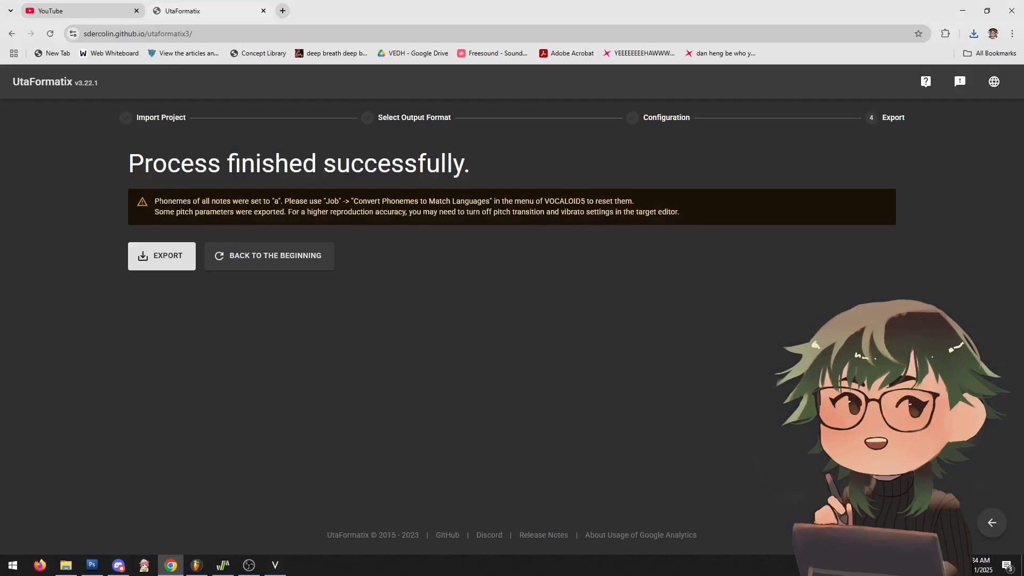
{"action": "left_click_drag", "start_coordinate": [155, 201], "coordinate": [343, 208]}
{"action": "left_click", "coordinate": [344, 209]}
{"action": "left_click", "coordinate": [275, 565]}
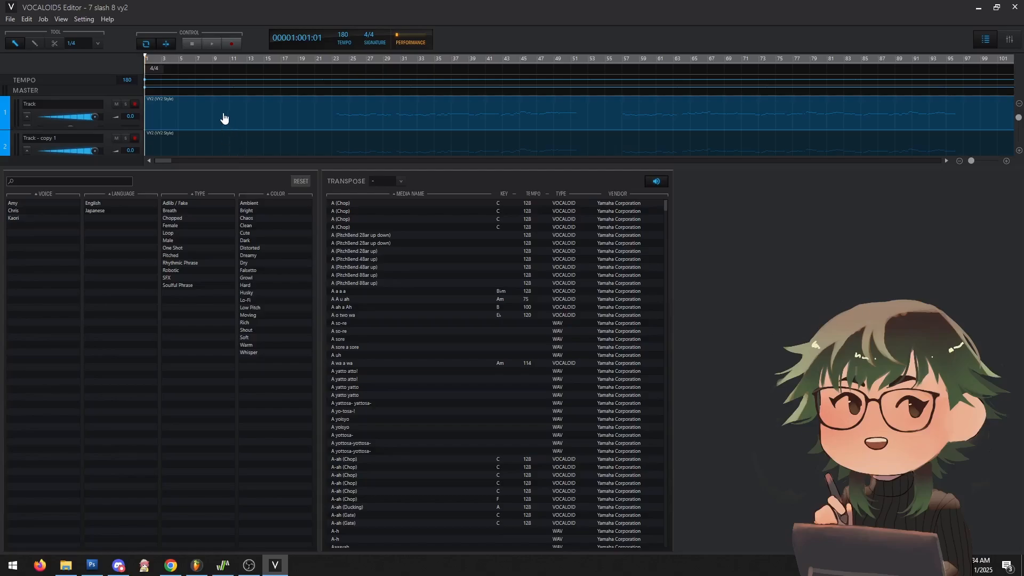
Step: Convert the phonemes of the vocal parts on Track and Track - copy 1 to match the language
{"action": "left_click", "coordinate": [225, 134]}
{"action": "left_click", "coordinate": [235, 98]}
{"action": "left_click", "coordinate": [40, 20]}
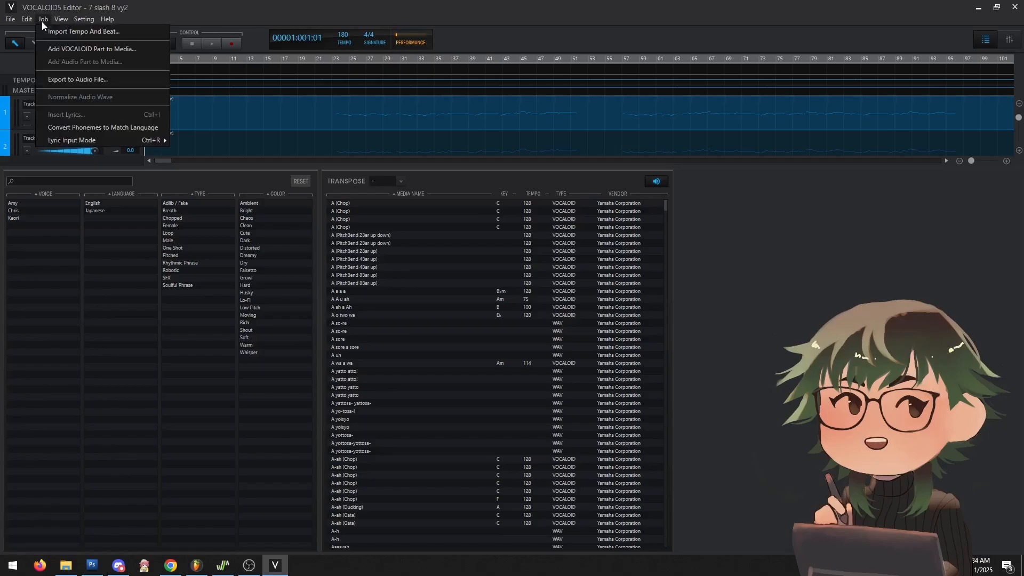
{"action": "left_click", "coordinate": [288, 132]}
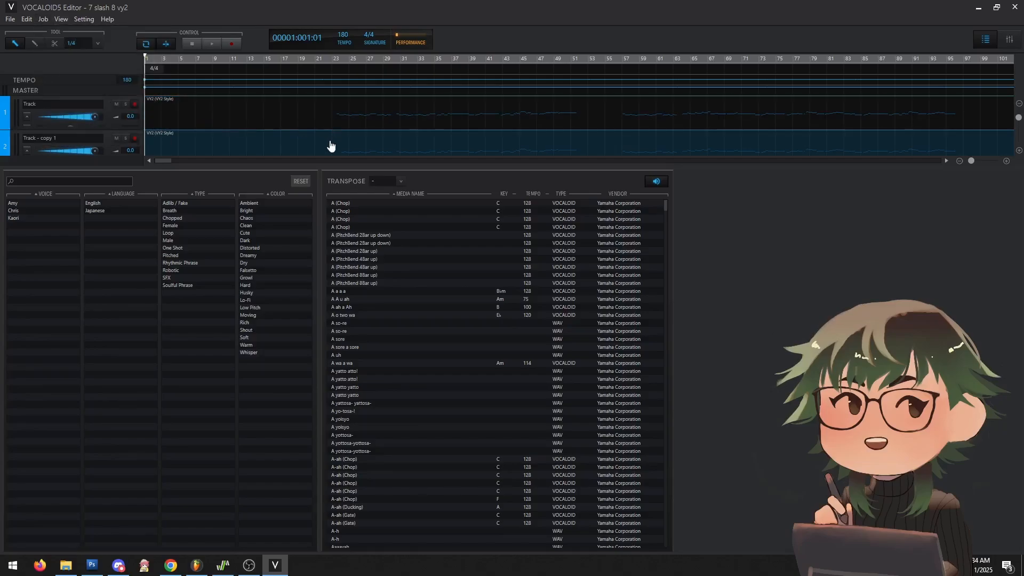
{"action": "scroll", "coordinate": [238, 115], "scroll_direction": "down", "scroll_amount": 1}
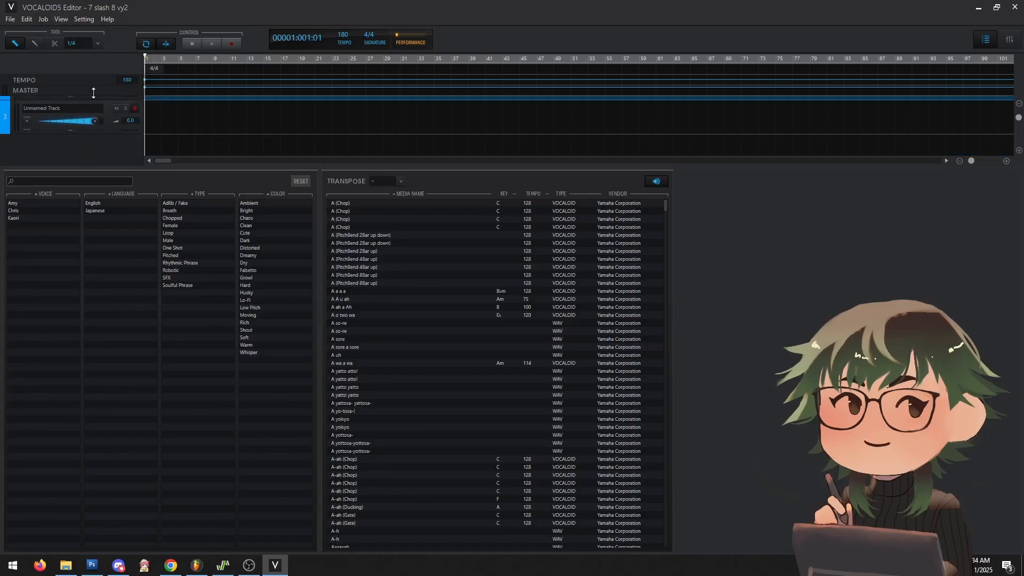
{"action": "left_click", "coordinate": [41, 20]}
{"action": "left_click", "coordinate": [111, 130]}
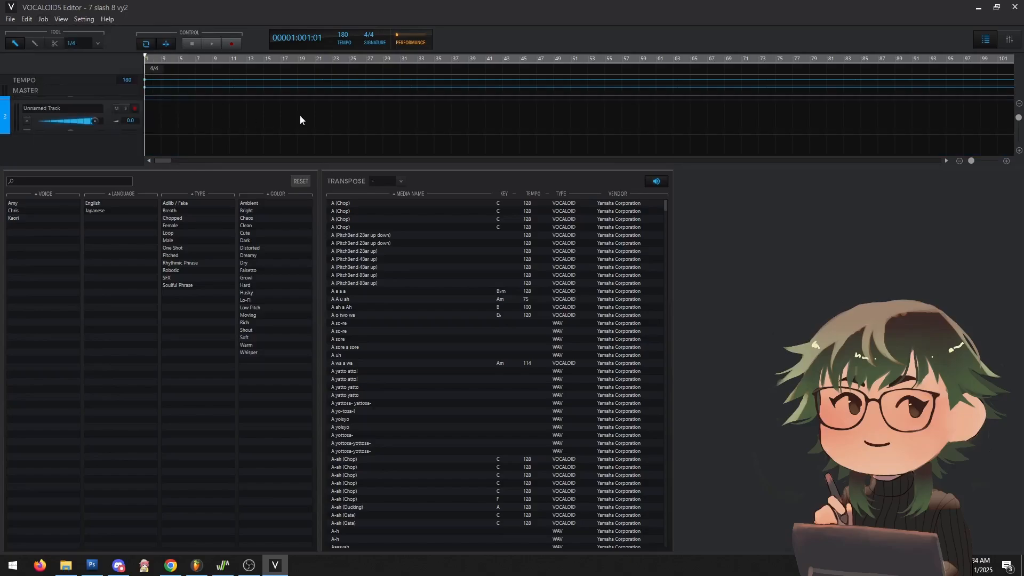
{"action": "scroll", "coordinate": [306, 117], "scroll_direction": "up", "scroll_amount": 1}
{"action": "scroll", "coordinate": [315, 122], "scroll_direction": "up", "scroll_amount": 1}
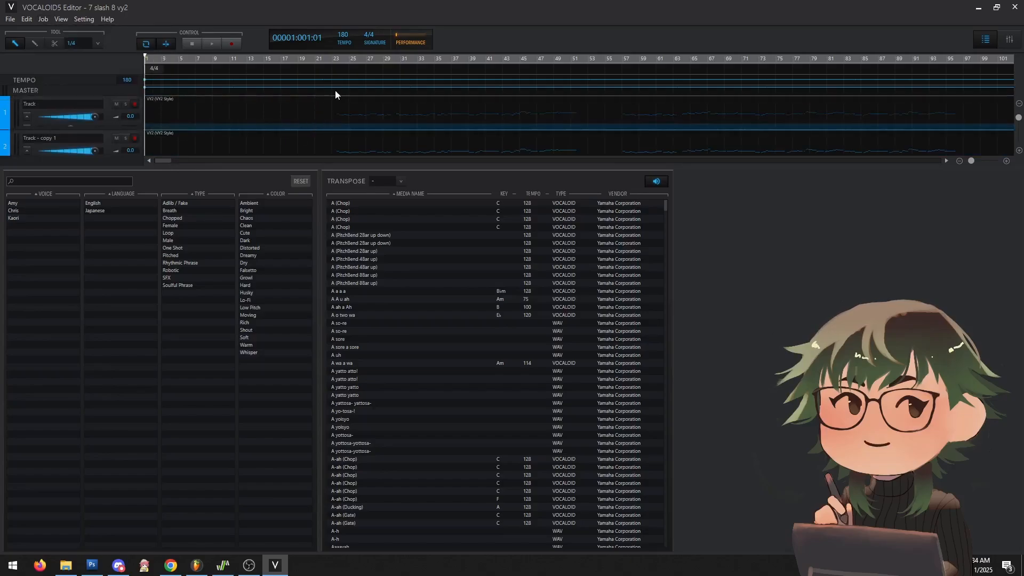
Step: Open the vocal part of Track in the Musical Editor at bar 23 and show its Pitch Bend curve
{"action": "left_click", "coordinate": [337, 67]}
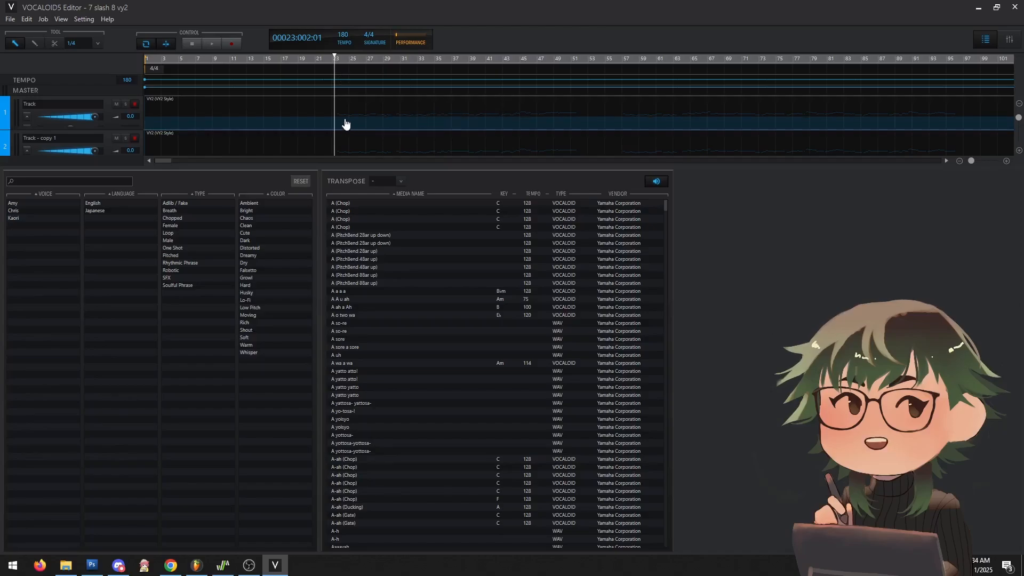
{"action": "double_click", "coordinate": [388, 126]}
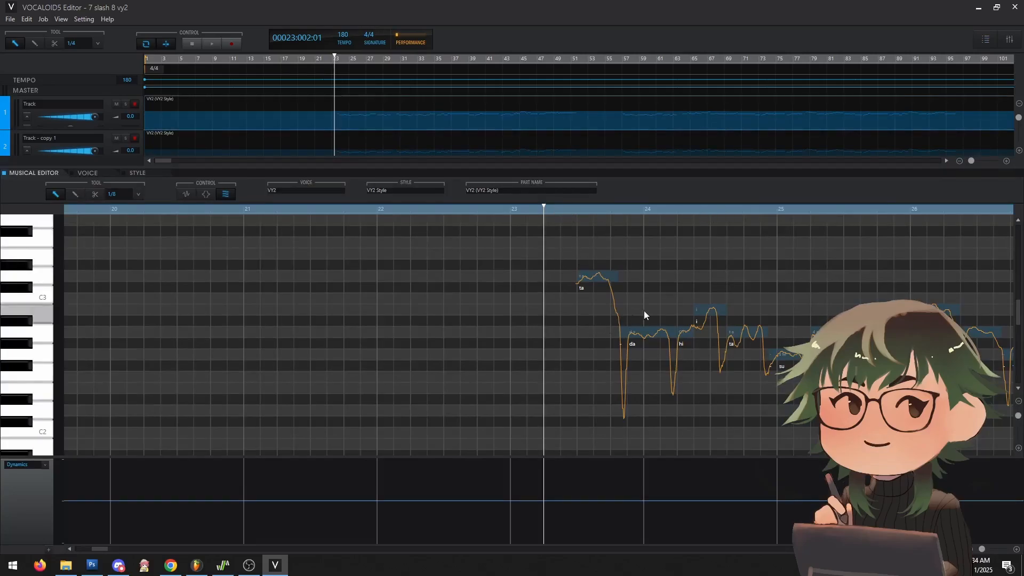
{"action": "left_click", "coordinate": [44, 464]}
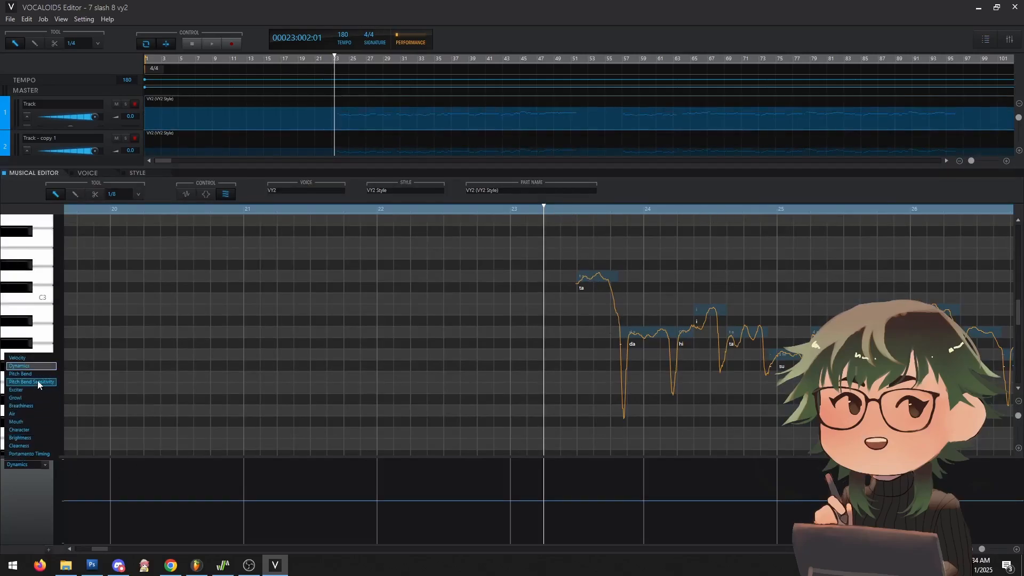
{"action": "left_click", "coordinate": [24, 374]}
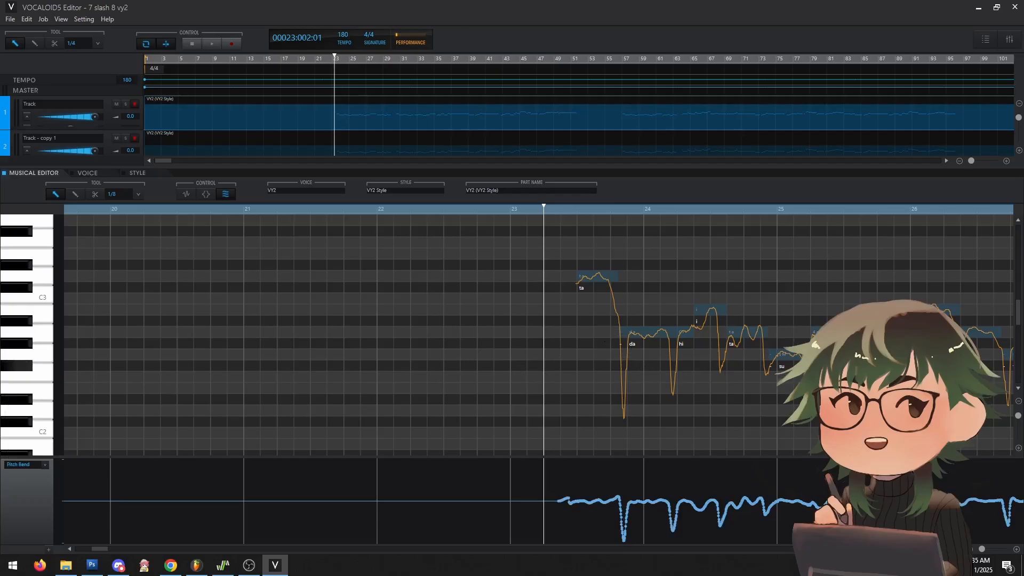
Step: Set the vocal parts' style to DEFAULT and play the opening phrase from bar 23
{"action": "left_click", "coordinate": [572, 210]}
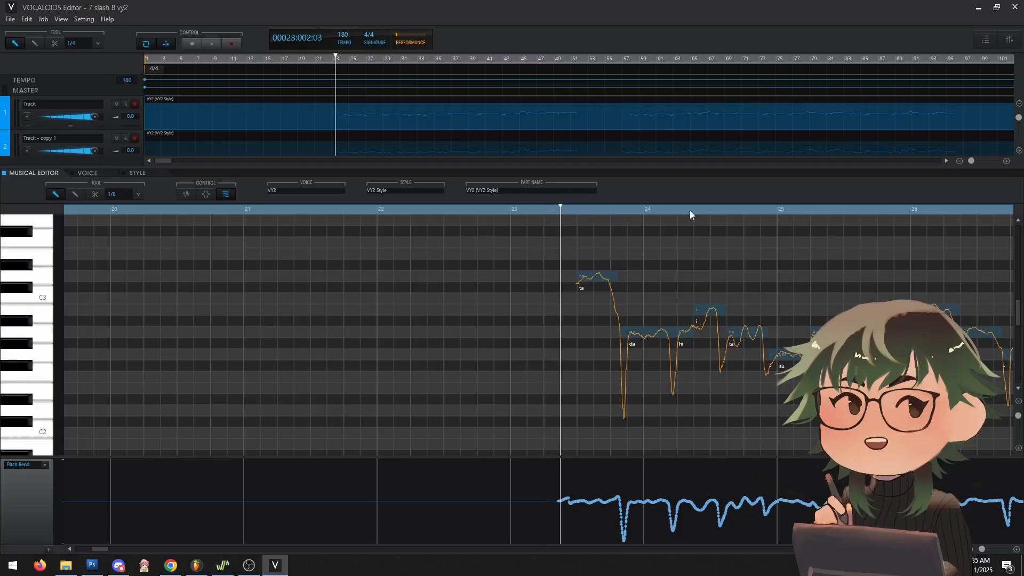
{"action": "left_click", "coordinate": [579, 211]}
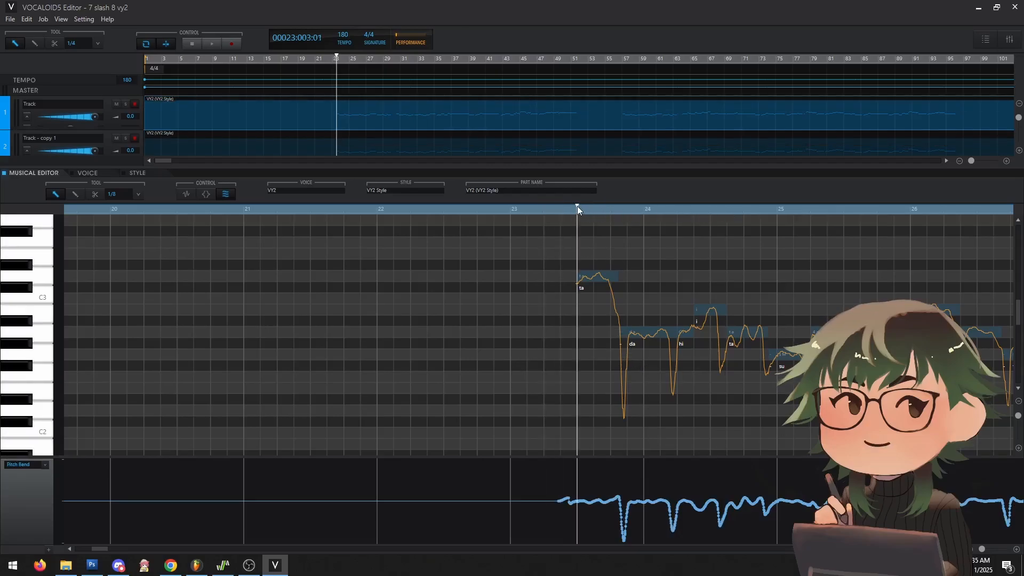
{"action": "left_click", "coordinate": [562, 208]}
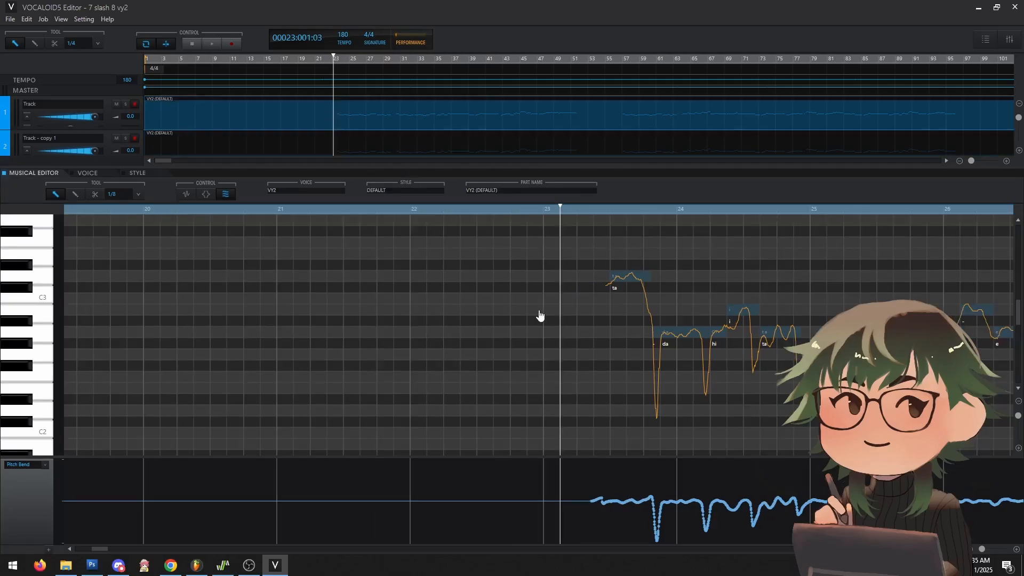
{"action": "key", "text": "space"}
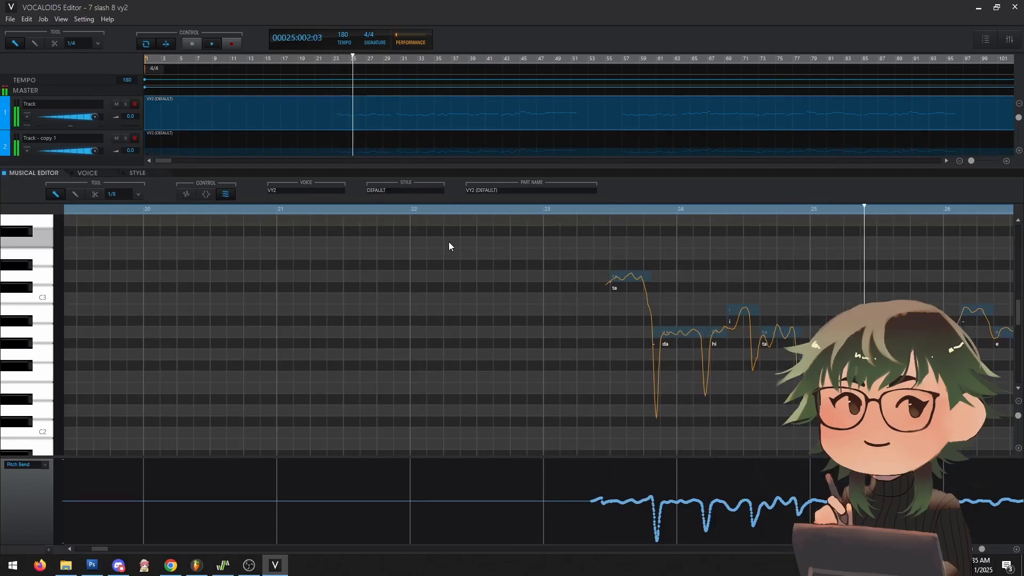
{"action": "key", "text": "space"}
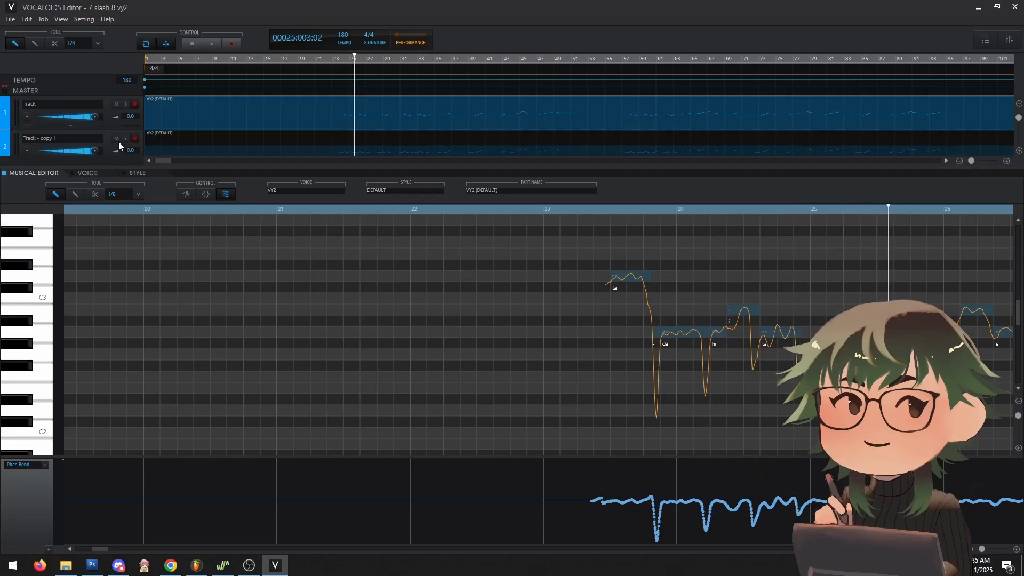
Step: Mute Track - copy 1 and play the main vocal alone from bar 23 through bar 29
{"action": "left_click", "coordinate": [569, 214]}
{"action": "key", "text": "space"}
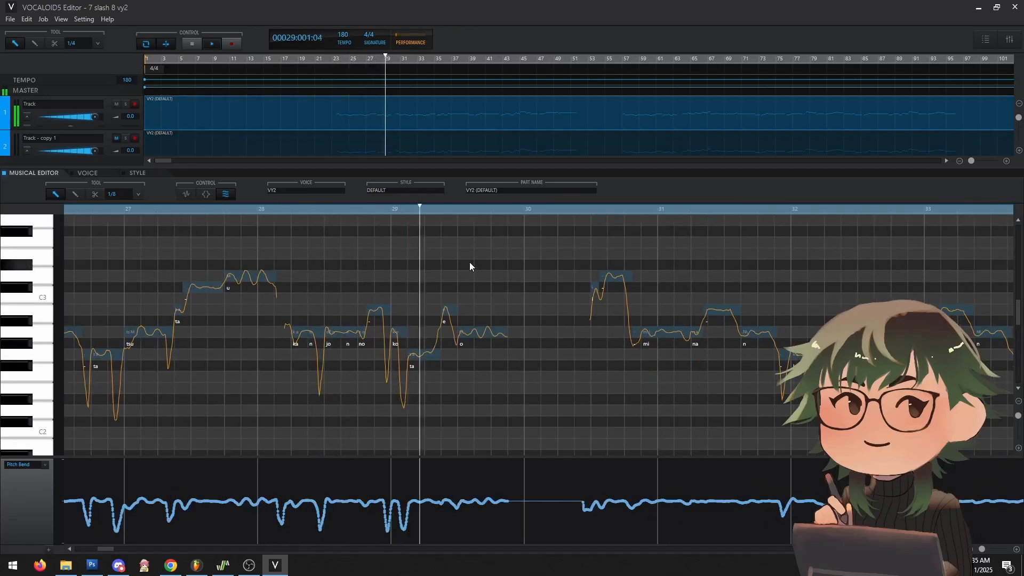
{"action": "key", "text": "space"}
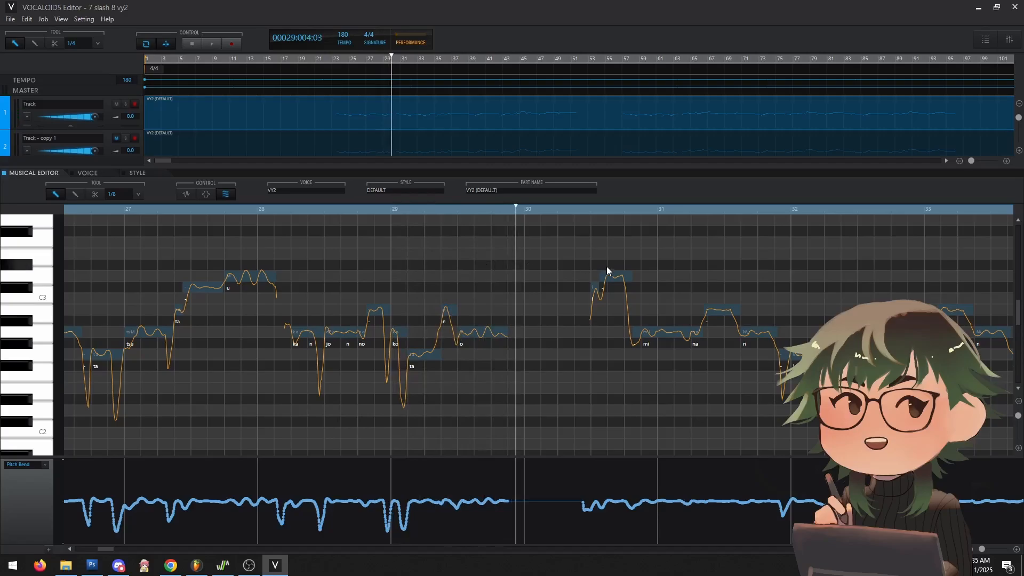
Step: Examine the notes and pitch curve between bars 27 and 33, and place the playhead on beat 2 of bar 27
{"action": "scroll", "coordinate": [605, 267], "scroll_direction": "down", "scroll_amount": 2}
{"action": "scroll", "coordinate": [606, 268], "scroll_direction": "up", "scroll_amount": 3}
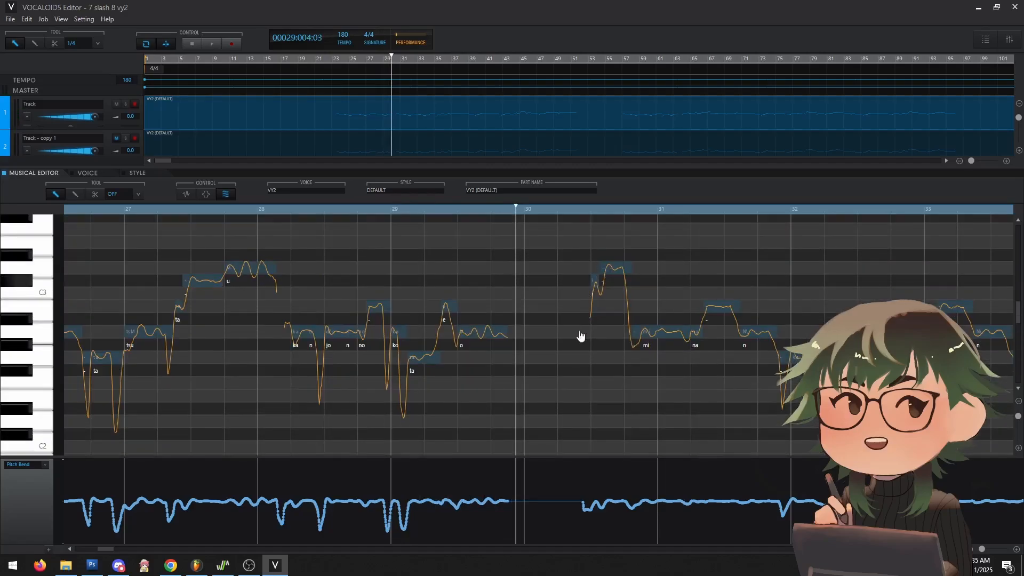
{"action": "left_click", "coordinate": [158, 216]}
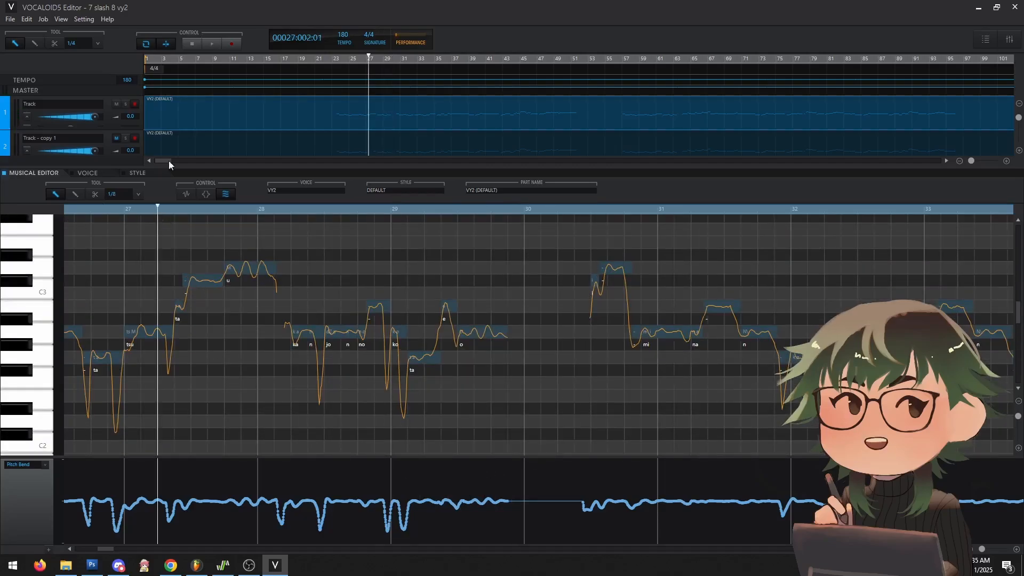
Step: Examine the opening phrase's notes and Pitch Bend dips from bar 23, stepping the playhead through bars 23 and 24
{"action": "left_click", "coordinate": [335, 119]}
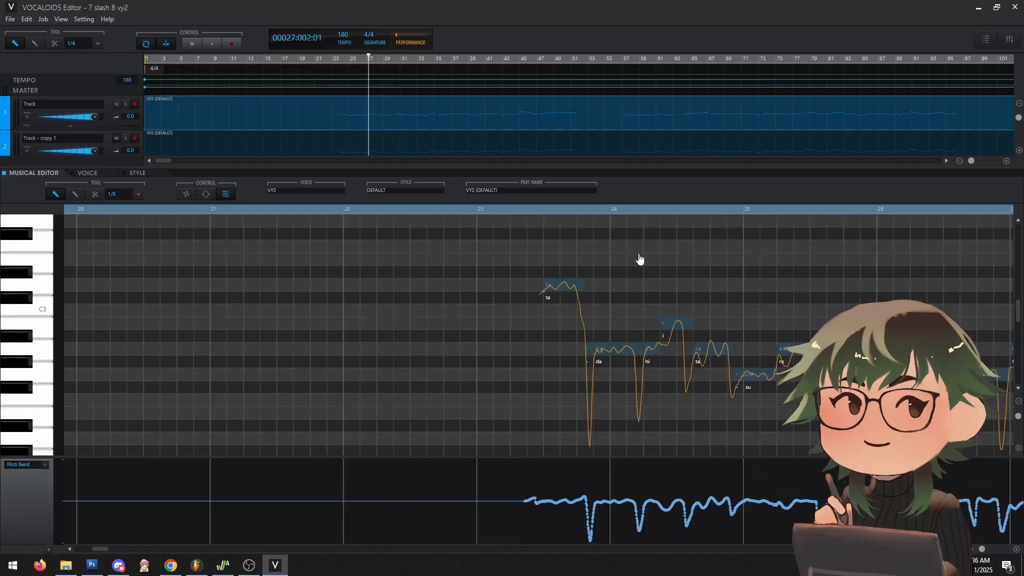
{"action": "left_click", "coordinate": [520, 207]}
{"action": "left_click", "coordinate": [540, 210]}
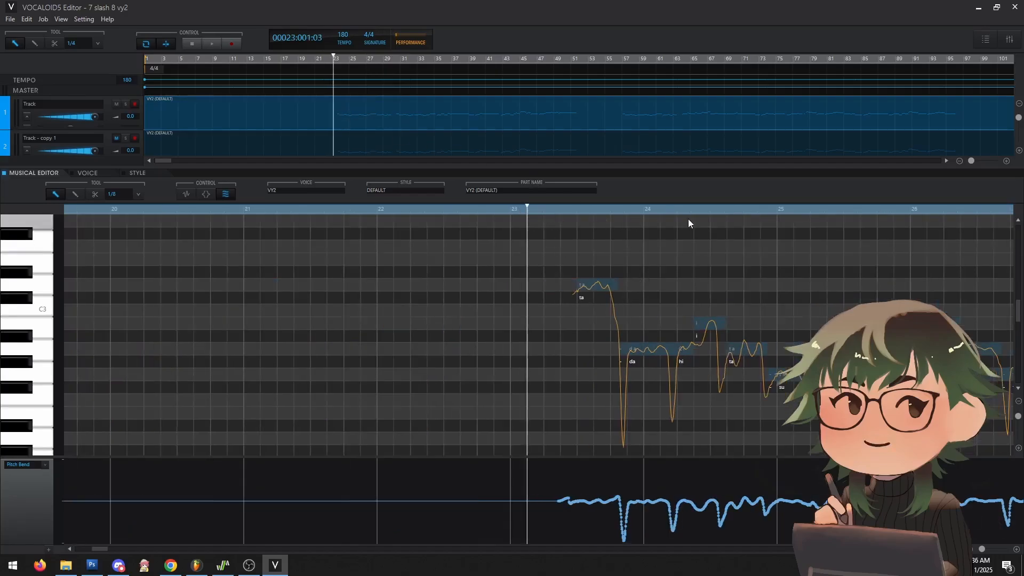
{"action": "left_click", "coordinate": [614, 209]}
{"action": "left_click", "coordinate": [666, 213]}
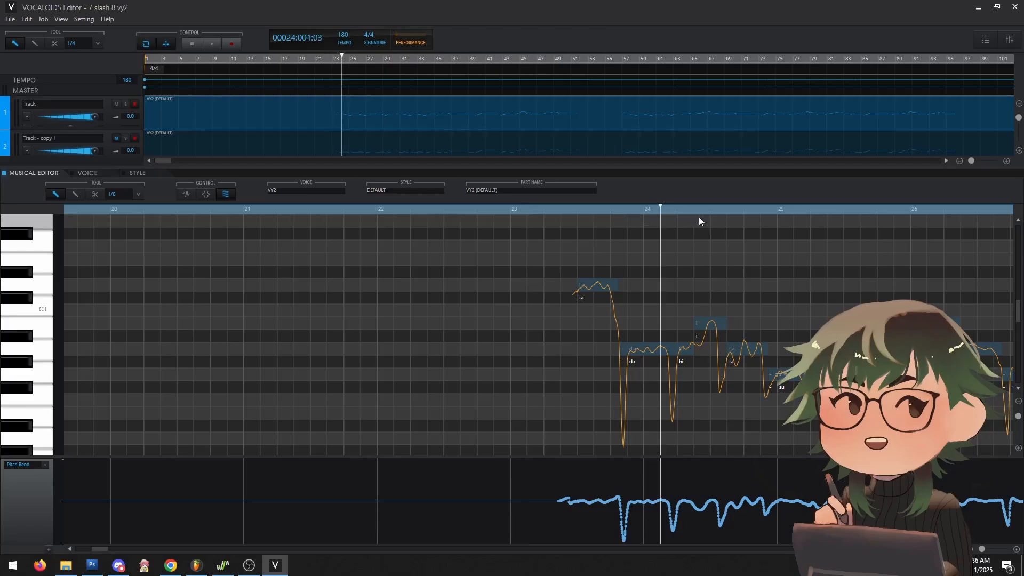
{"action": "left_click", "coordinate": [702, 210]}
{"action": "left_click", "coordinate": [745, 209]}
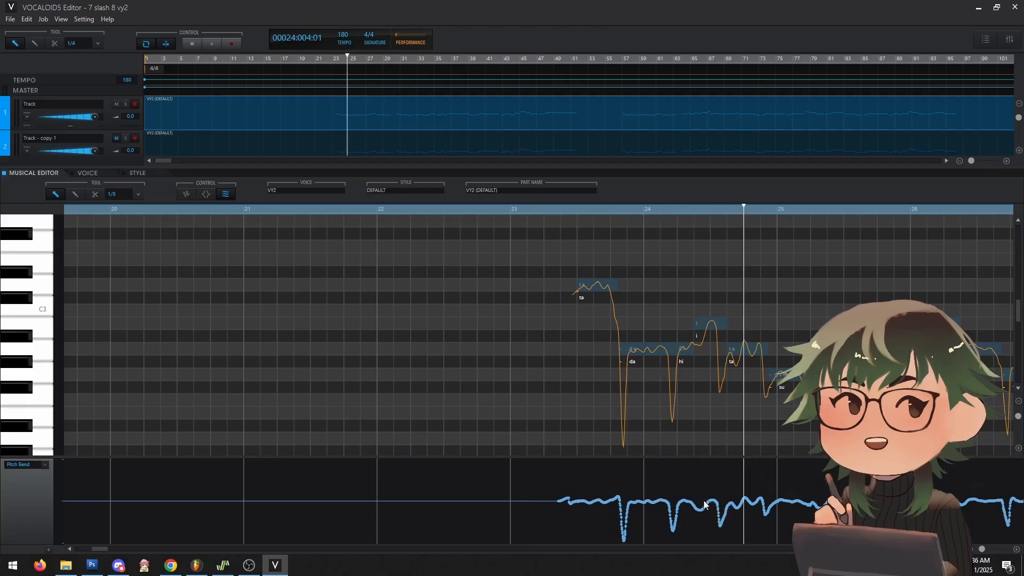
{"action": "left_click", "coordinate": [555, 212]}
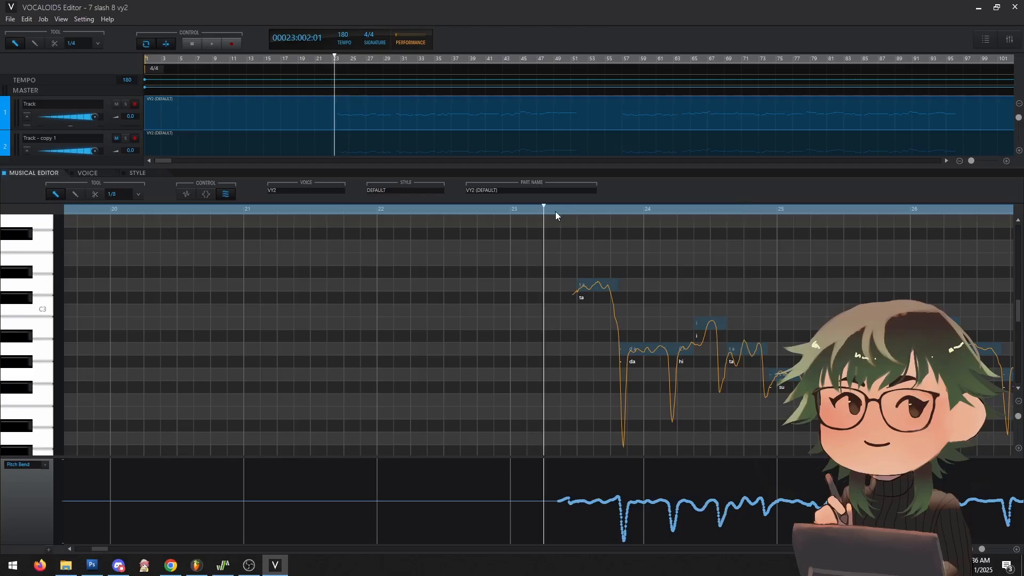
{"action": "scroll", "coordinate": [539, 342], "scroll_direction": "right", "scroll_amount": 10}
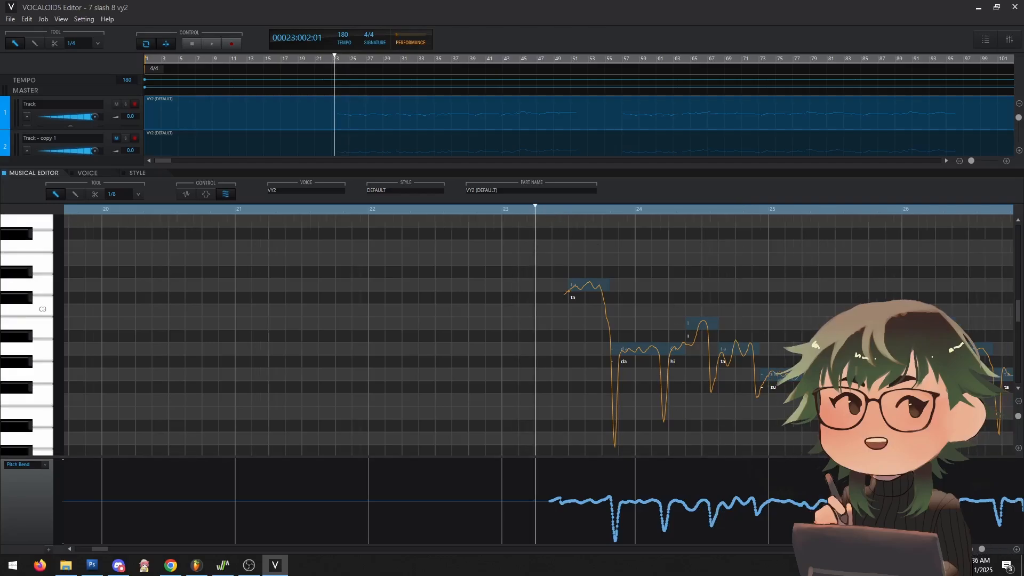
{"action": "scroll", "coordinate": [529, 302], "scroll_direction": "right", "scroll_amount": 8}
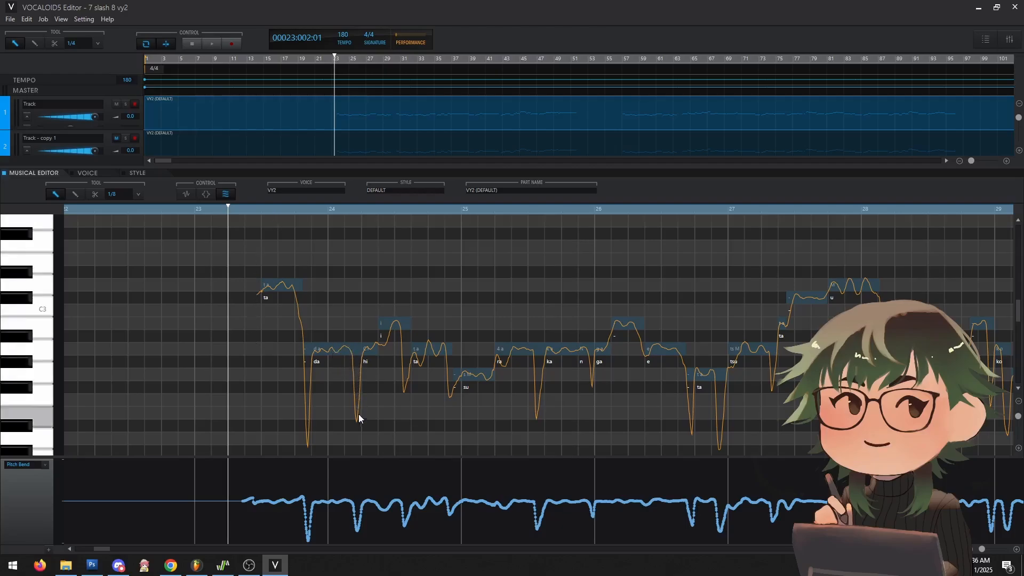
Step: Activate the Pencil tool, draw a trial Pitch Bend curve across bars 23 and 24 at 1/8 quantization, and undo it
{"action": "left_click", "coordinate": [261, 209]}
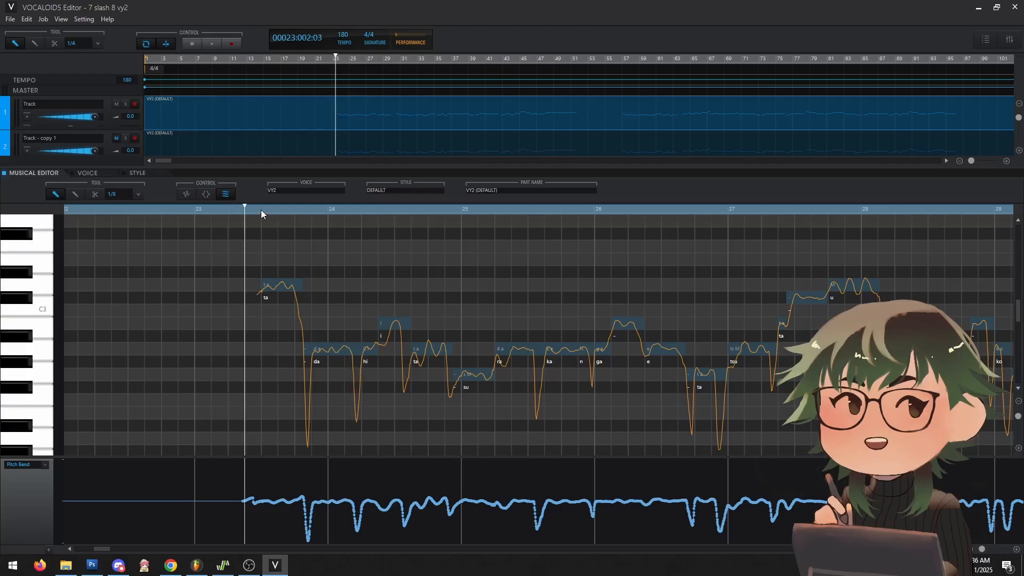
{"action": "left_click", "coordinate": [75, 196]}
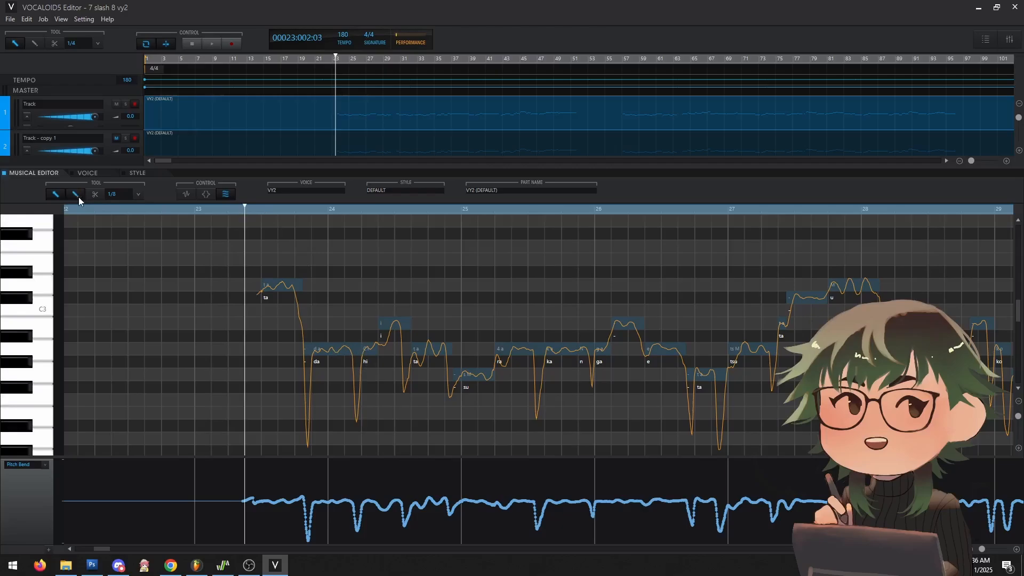
{"action": "left_click", "coordinate": [135, 196]}
{"action": "left_click", "coordinate": [118, 319]}
{"action": "left_click", "coordinate": [232, 212]}
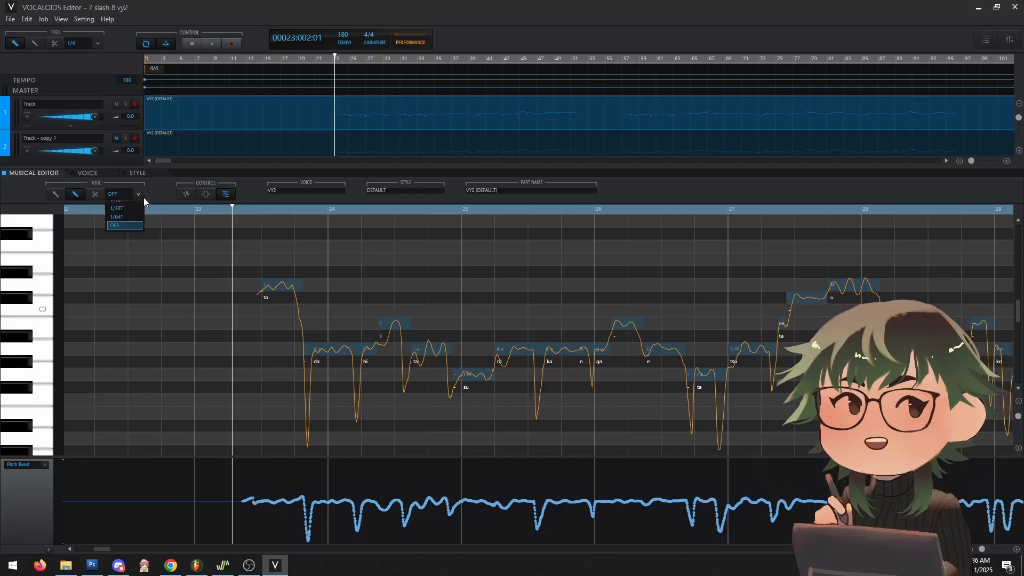
{"action": "left_click", "coordinate": [122, 238]}
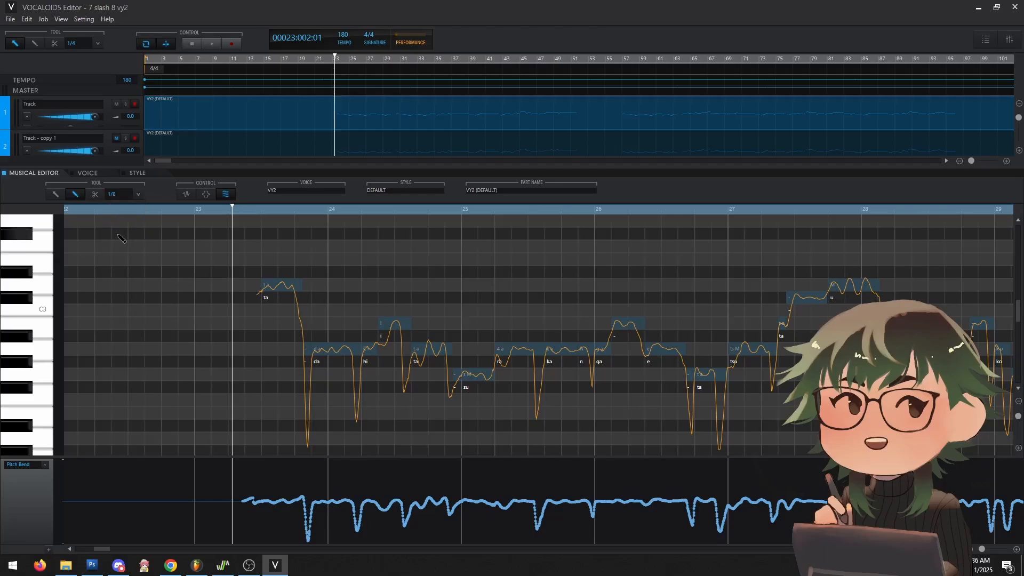
{"action": "mouse_move", "coordinate": [294, 472]}
{"action": "left_mouse_down"}
{"action": "mouse_move", "coordinate": [343, 486]}
{"action": "mouse_move", "coordinate": [448, 491]}
{"action": "left_mouse_up"}
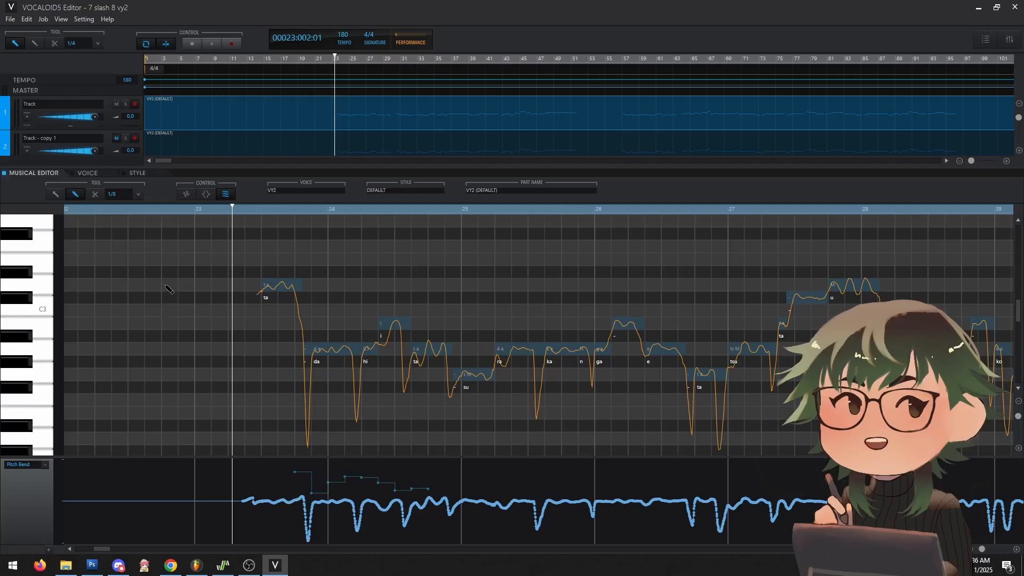
{"action": "key", "text": "ctrl+z"}
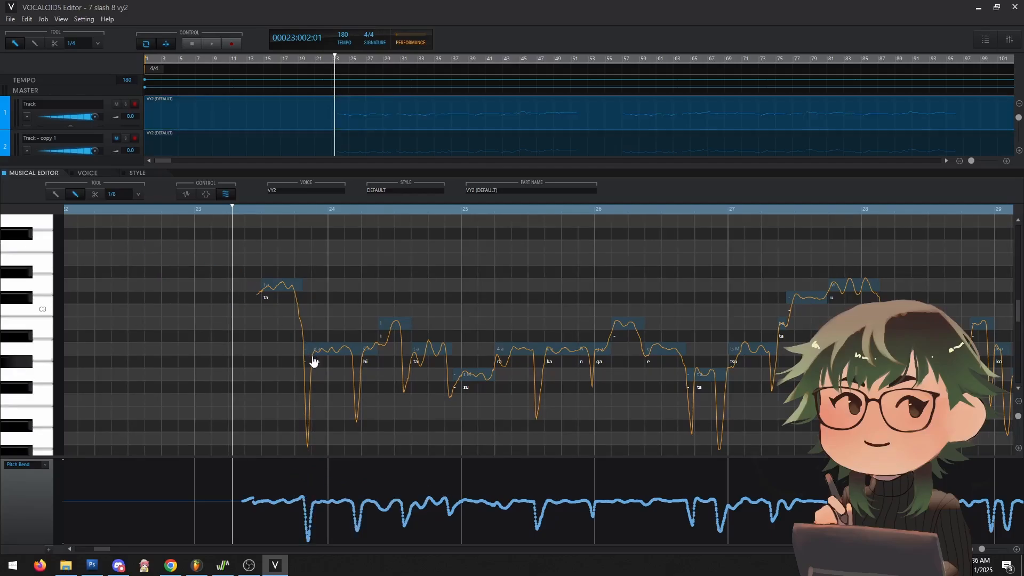
Step: Turn the Musical Editor's quantization OFF and try a freehand Pitch Bend curve from the "da" note to the "hi" note
{"action": "left_click", "coordinate": [138, 193]}
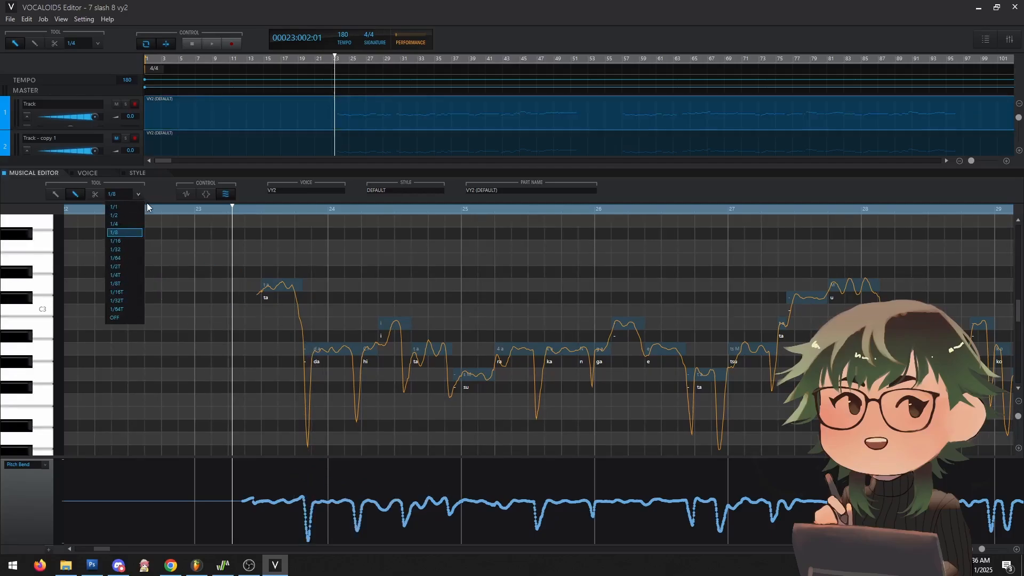
{"action": "left_click", "coordinate": [123, 318]}
{"action": "left_click", "coordinate": [251, 209]}
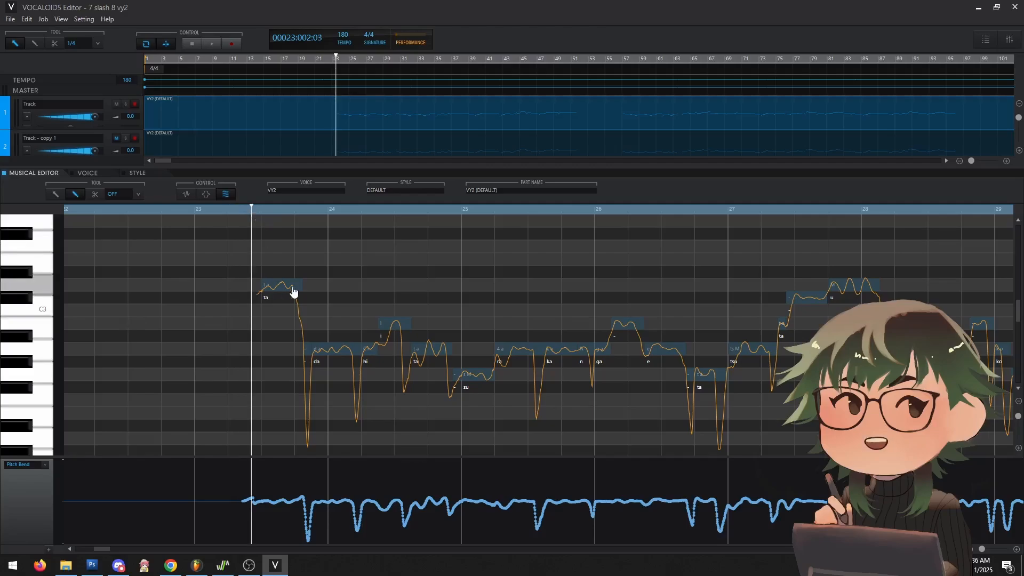
{"action": "left_click_drag", "start_coordinate": [330, 486], "coordinate": [365, 484]}
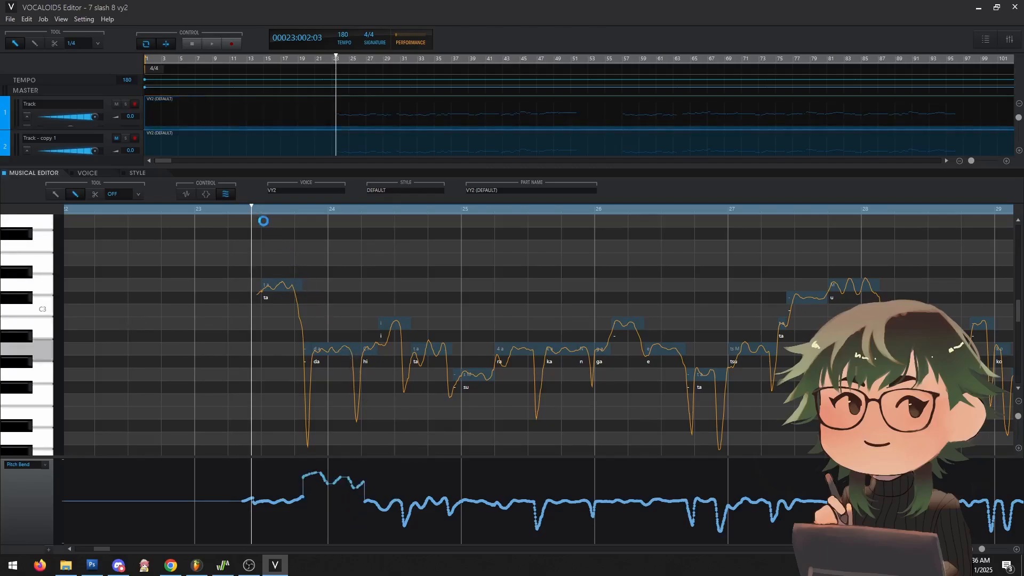
Step: Play the main vocal from beat 2 of bar 23 to the end of bar 24
{"action": "key", "text": "space"}
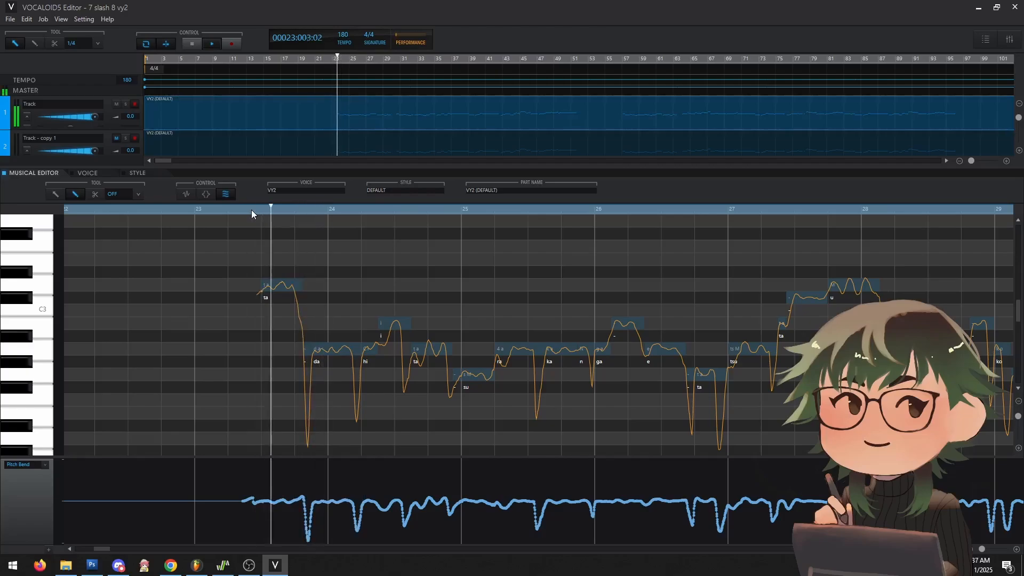
{"action": "key", "text": "space"}
{"action": "key", "text": "space"}
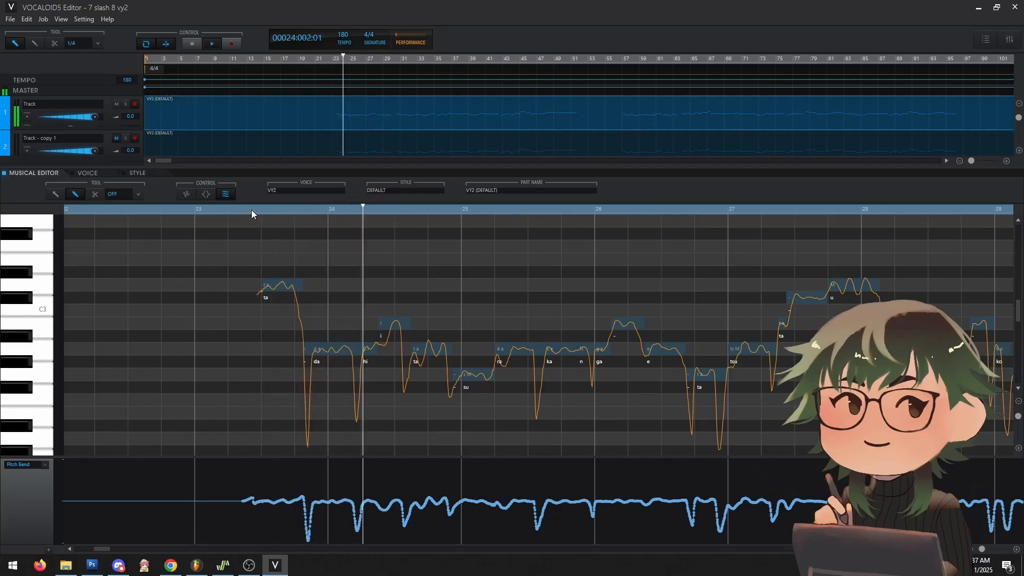
{"action": "key", "text": "space"}
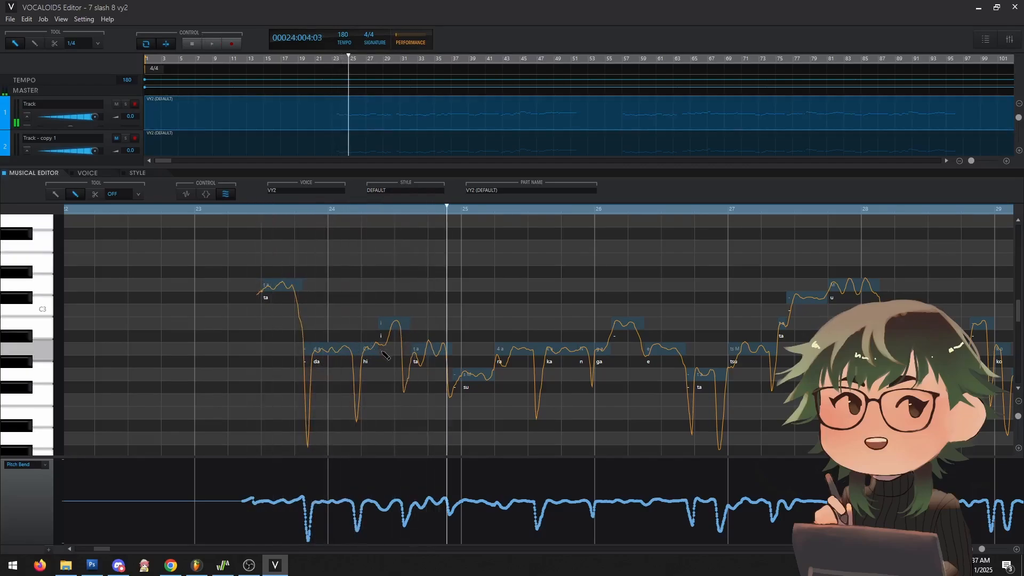
{"action": "scroll", "coordinate": [379, 345], "scroll_direction": "up", "scroll_amount": 2}
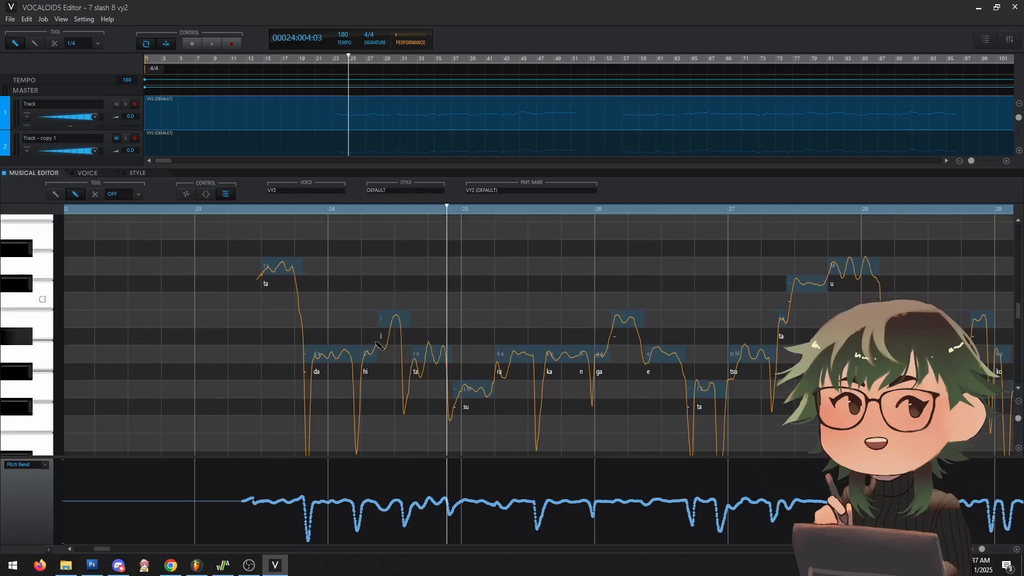
{"action": "scroll", "coordinate": [379, 345], "scroll_direction": "down", "scroll_amount": 1}
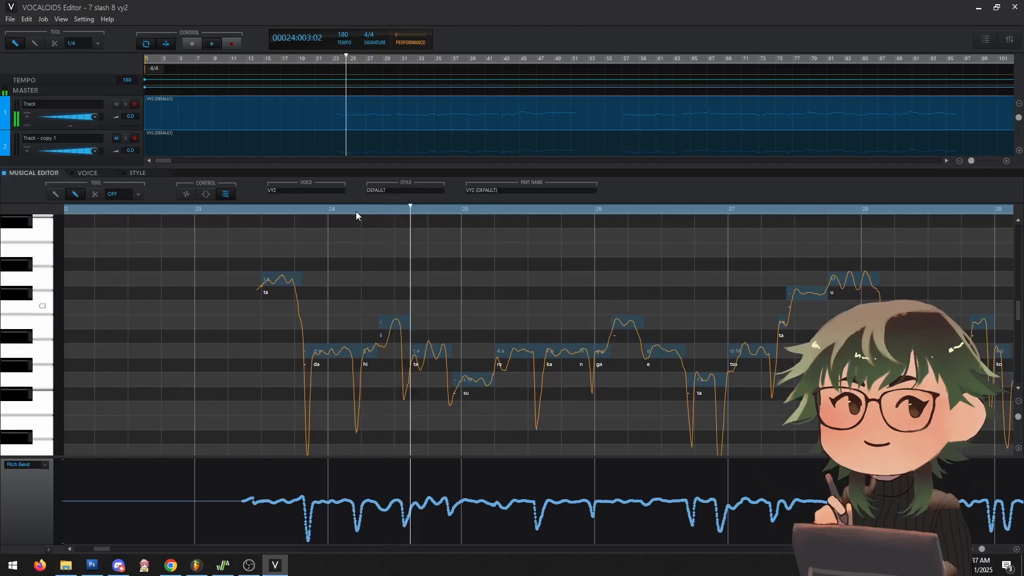
Step: Replay bar 24 around the "i" and "ta" notes and stop the playhead at the pitch dip on beat 3
{"action": "key", "text": "space"}
{"action": "key", "text": "space"}
{"action": "key", "text": "space"}
{"action": "left_click", "coordinate": [385, 207]}
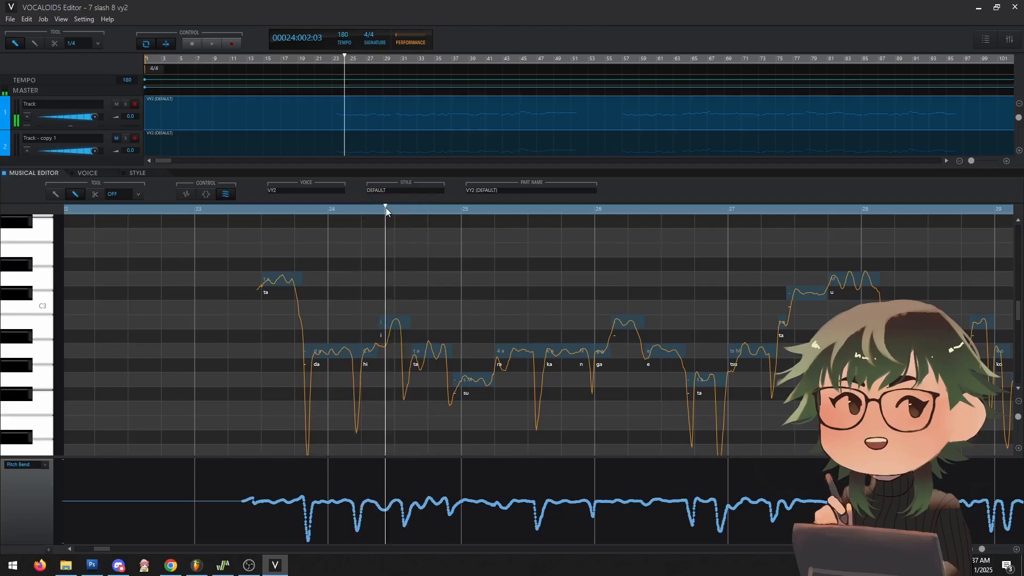
{"action": "key", "text": "space"}
{"action": "key", "text": "space"}
{"action": "key", "text": "space"}
{"action": "key", "text": "space"}
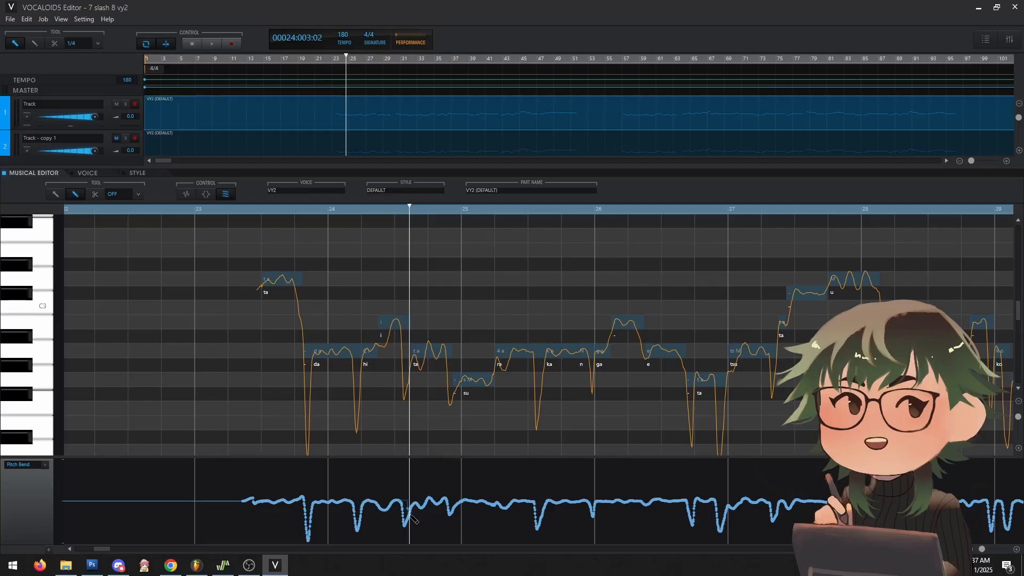
Step: Redraw the Pitch Bend dip before the "ta" note in bar 24 closer to the baseline and replay the phrase from bar 23
{"action": "left_click_drag", "start_coordinate": [402, 499], "coordinate": [408, 501]}
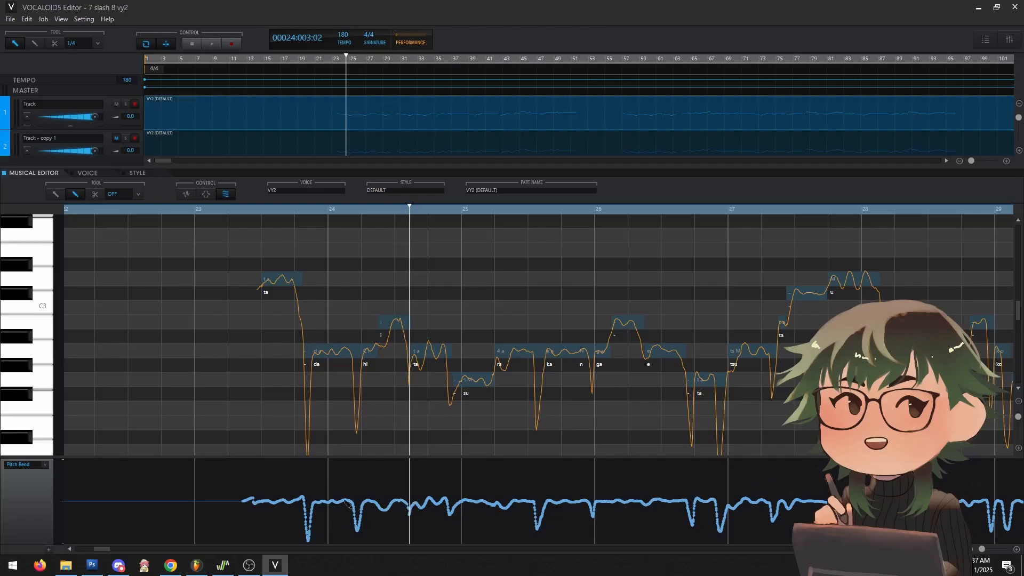
{"action": "key", "text": "space"}
{"action": "left_click", "coordinate": [256, 212]}
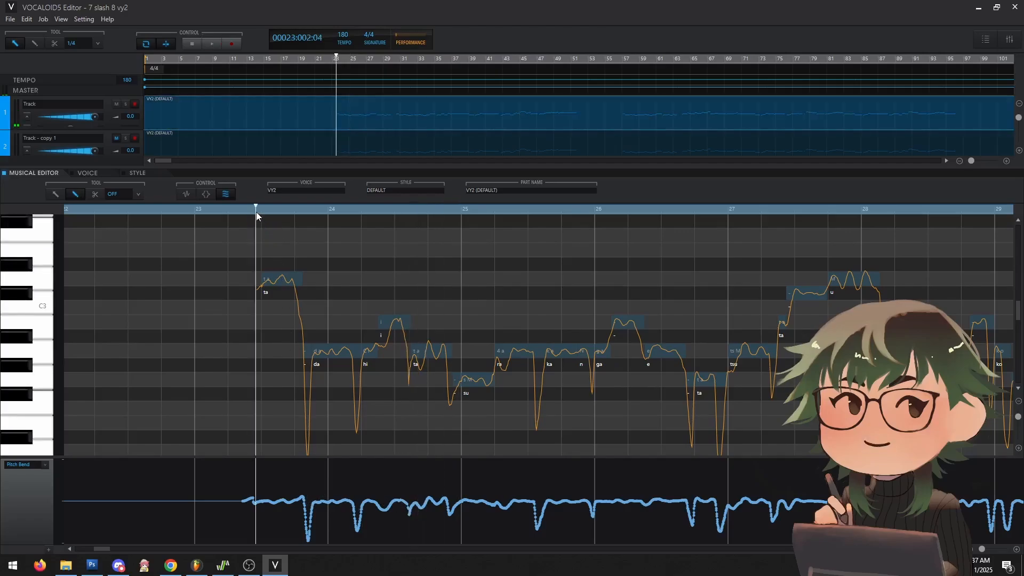
{"action": "key", "text": "space"}
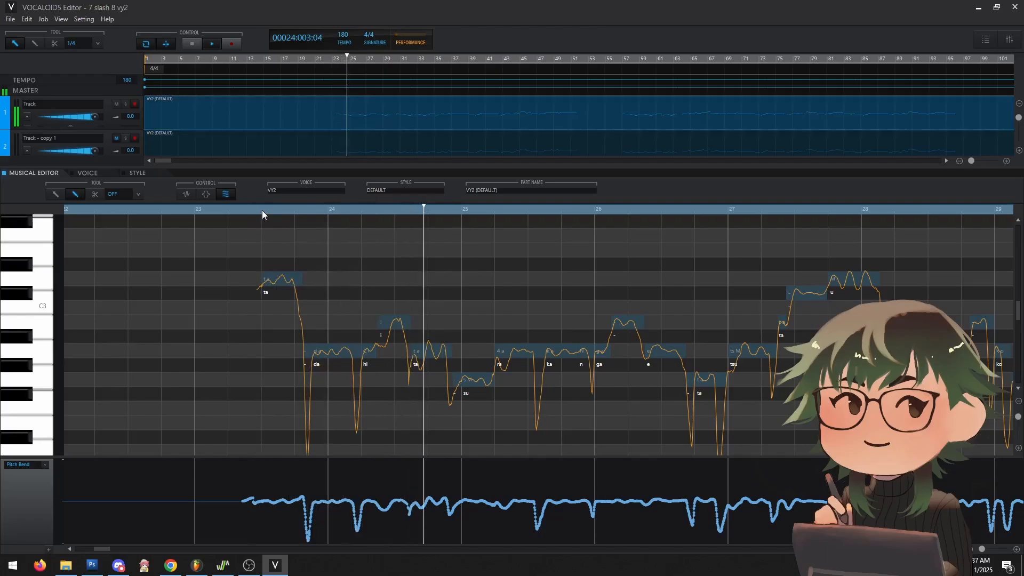
Step: Replay bar 24 and redraw the Pitch Bend dip at the start of the "su" note near the baseline
{"action": "left_click", "coordinate": [270, 208]}
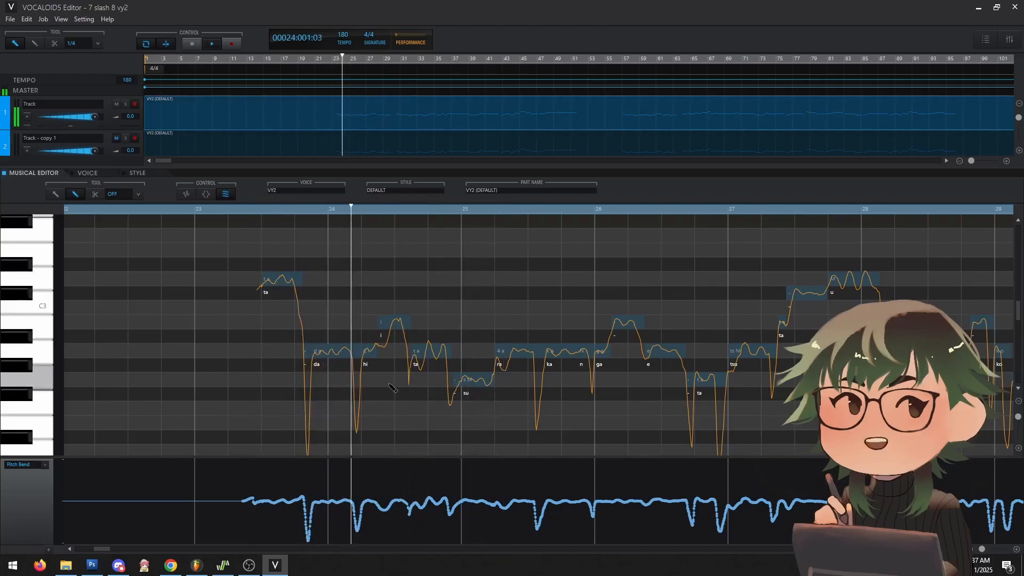
{"action": "key", "text": "space"}
{"action": "left_click", "coordinate": [346, 210]}
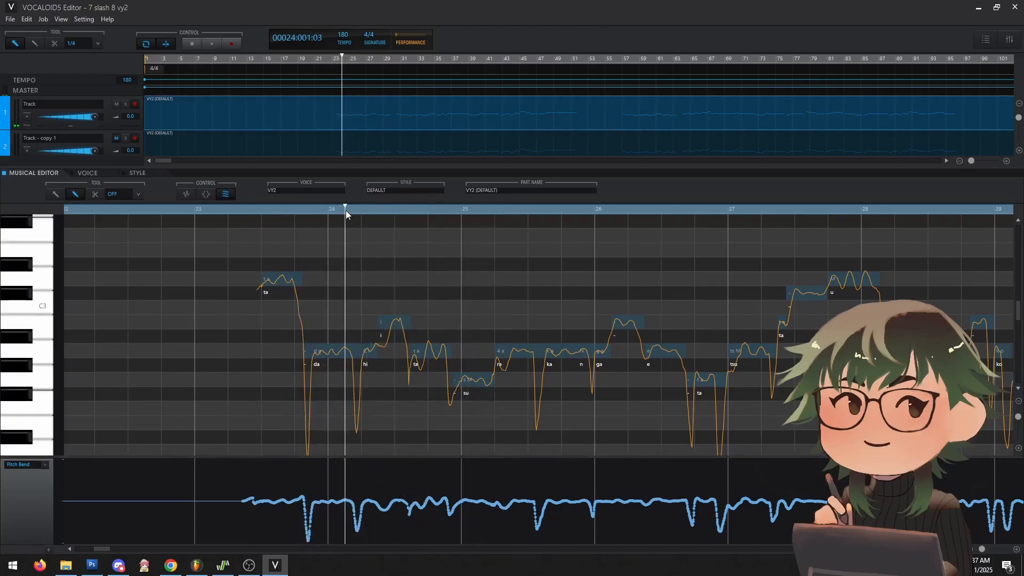
{"action": "key", "text": "space"}
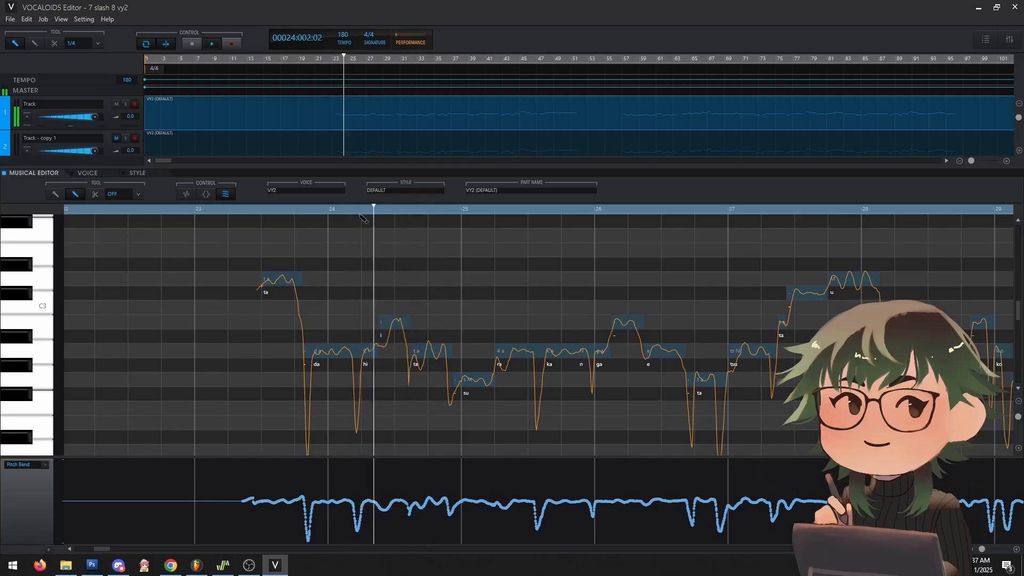
{"action": "key", "text": "space"}
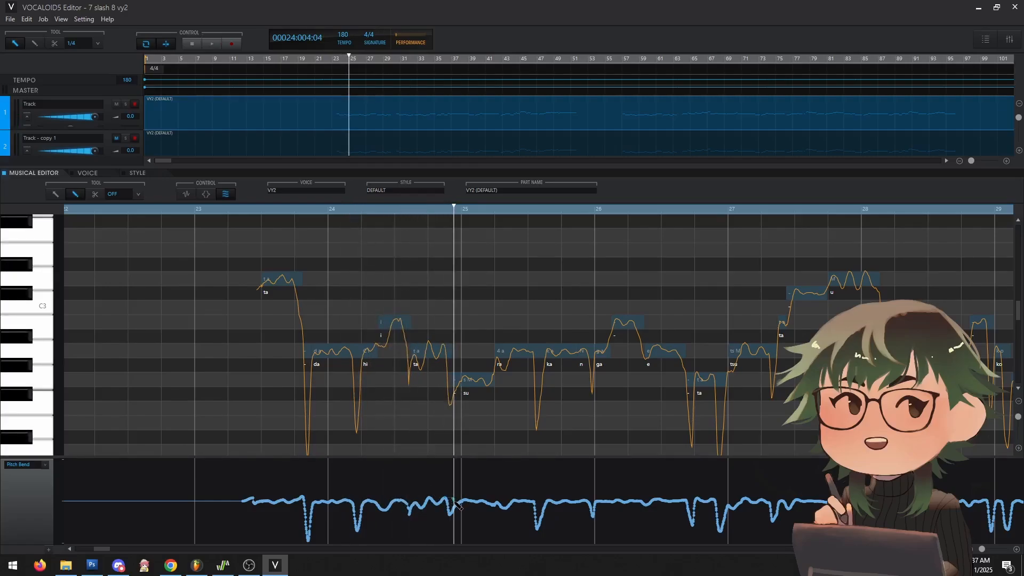
{"action": "left_click_drag", "start_coordinate": [459, 505], "coordinate": [458, 508]}
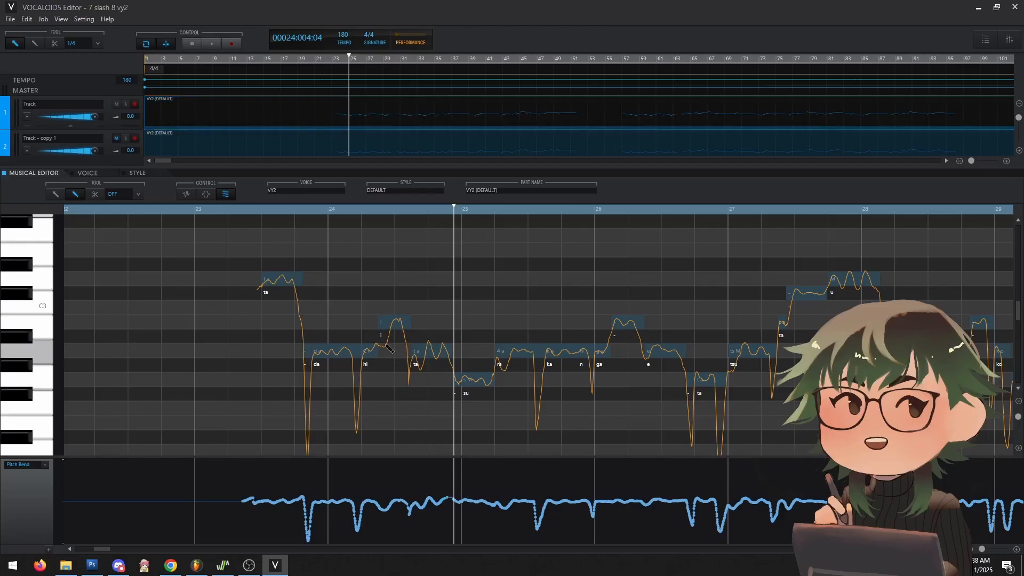
Step: Smooth the remaining unwanted Pitch Bend dips through the rest of the main vocal, checking passages by playback
{"action": "left_click", "coordinate": [241, 209]}
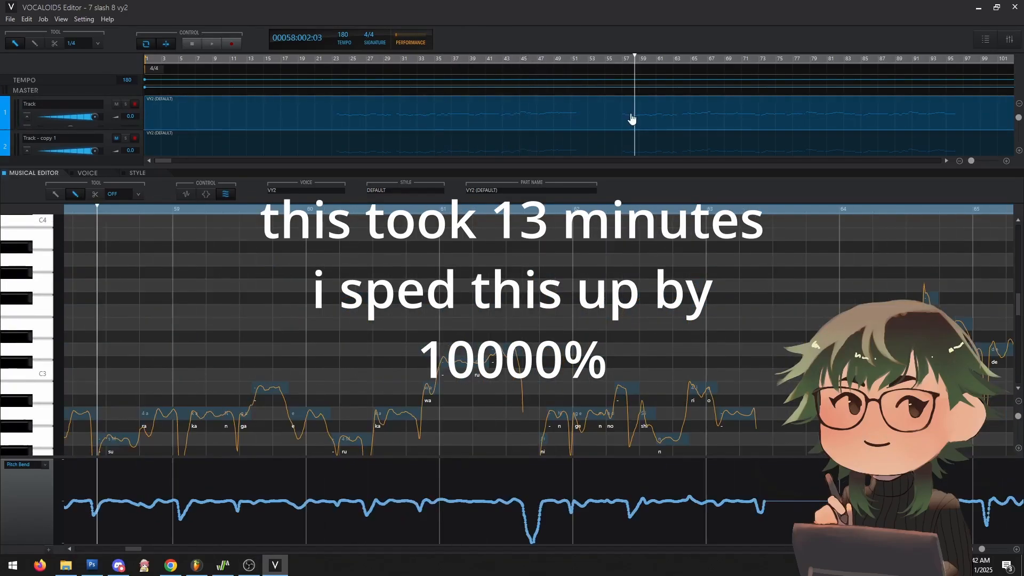
{"action": "key", "text": "space"}
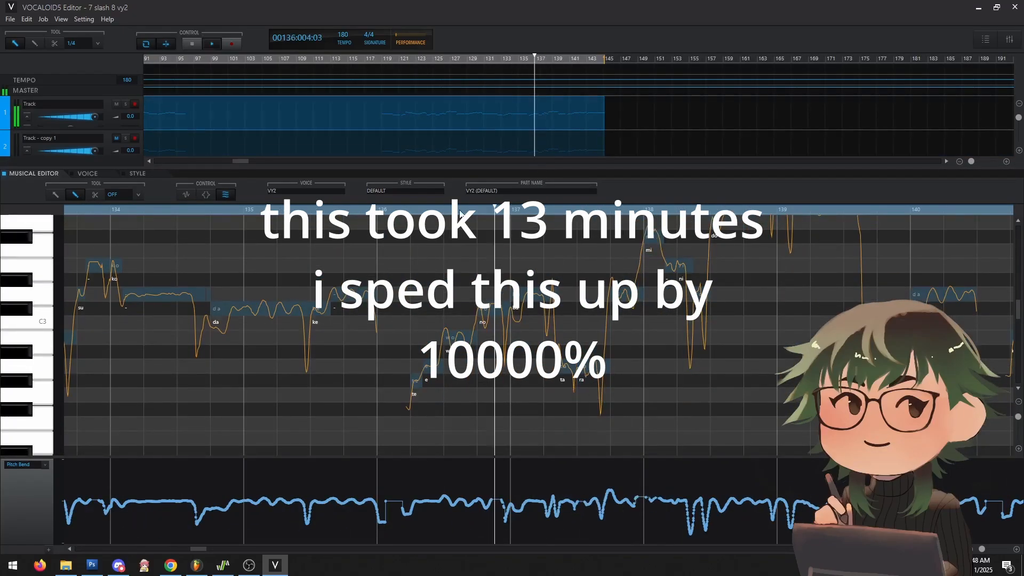
{"action": "left_click", "coordinate": [455, 61]}
{"action": "key", "text": "space"}
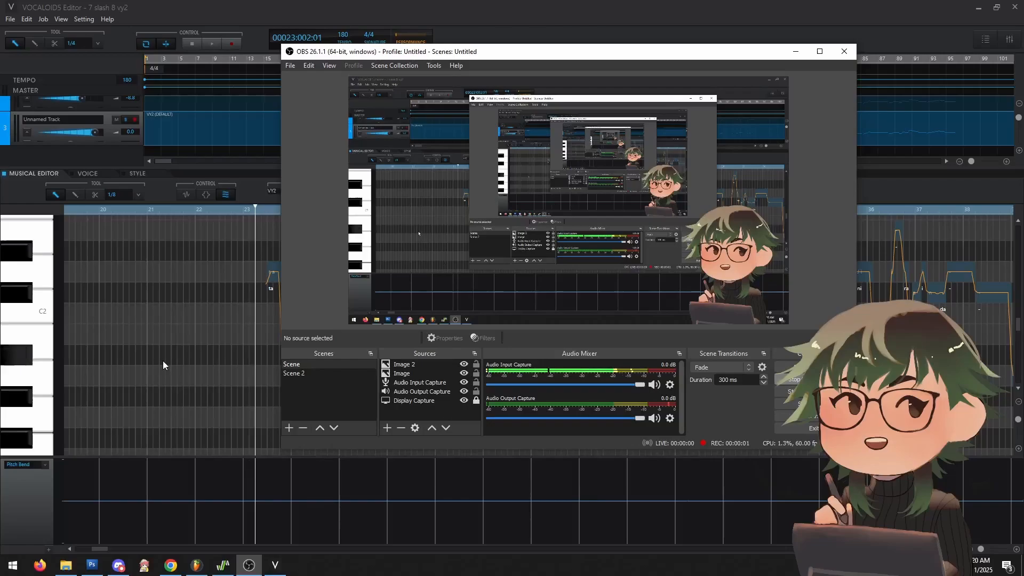
Step: Switch from OBS back to VOCALOID5 Editor with the Unnamed Track's part in the Musical Editor
{"action": "left_click", "coordinate": [242, 343]}
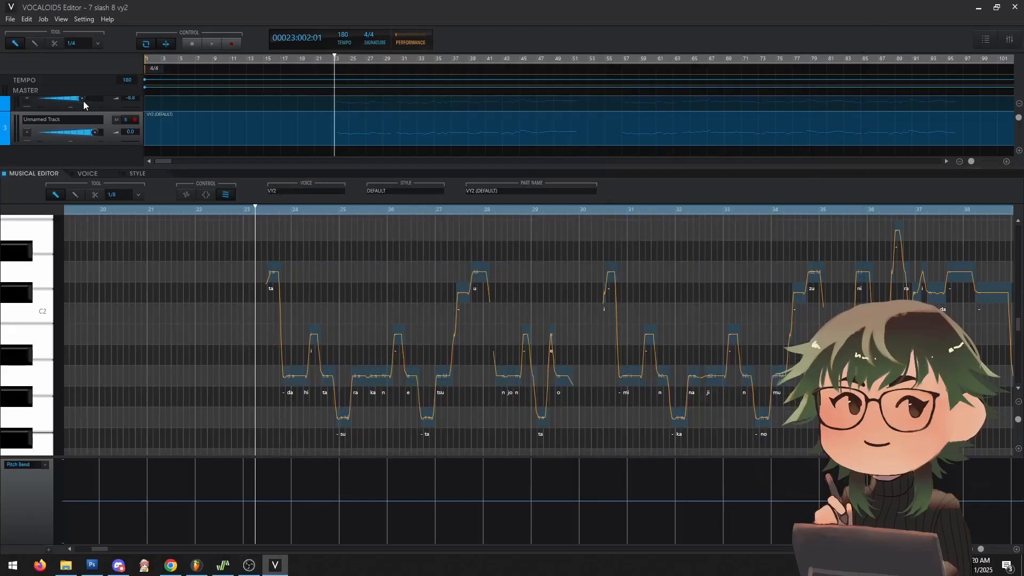
Step: Play the Unnamed Track's vocal from bar 23 to about bar 39 to hear the phrase with its flat Pitch Bend
{"action": "scroll", "coordinate": [84, 100], "scroll_direction": "up", "scroll_amount": 2}
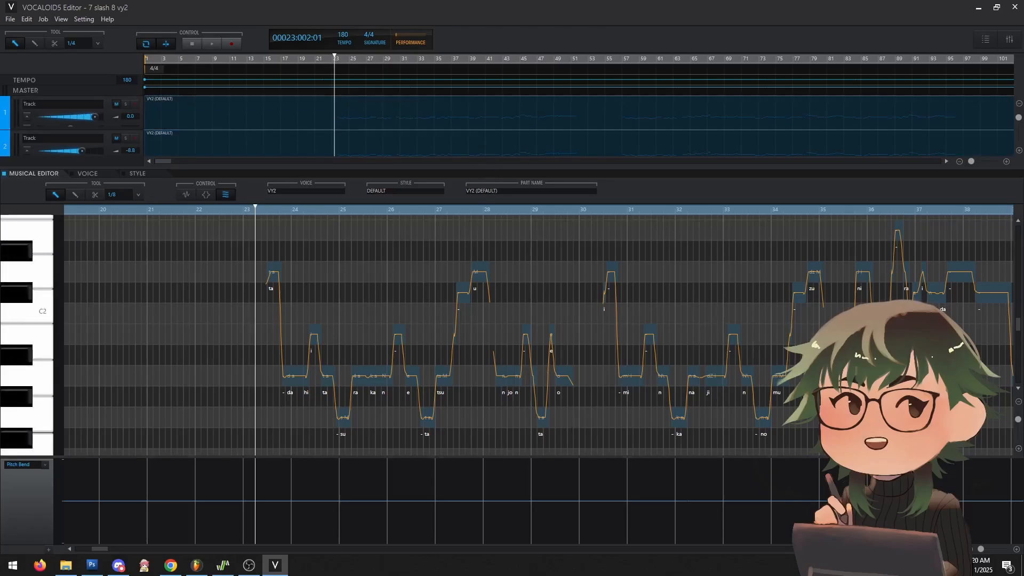
{"action": "scroll", "coordinate": [539, 335], "scroll_direction": "right", "scroll_amount": 3}
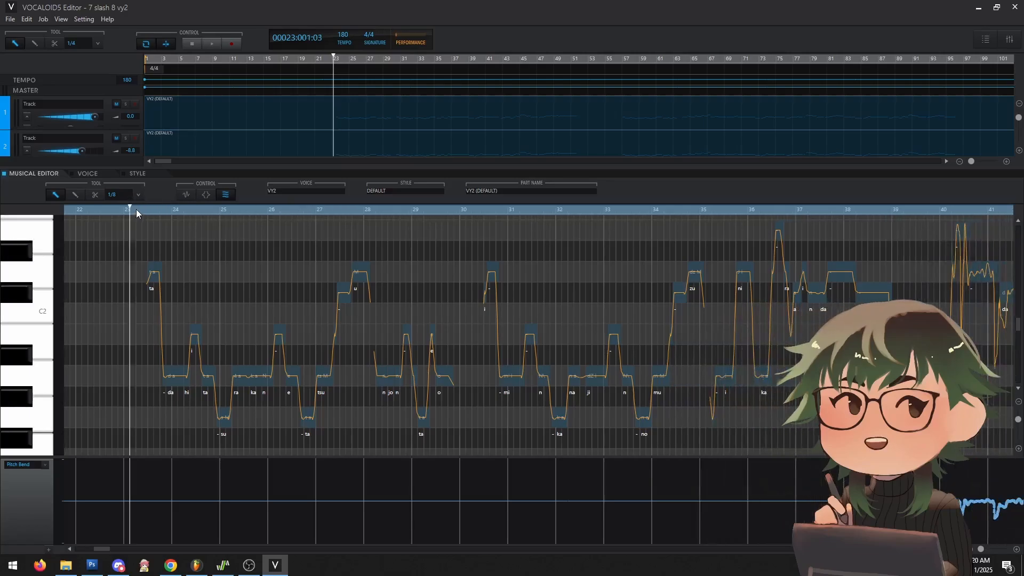
{"action": "left_click_drag", "start_coordinate": [140, 210], "coordinate": [145, 210]}
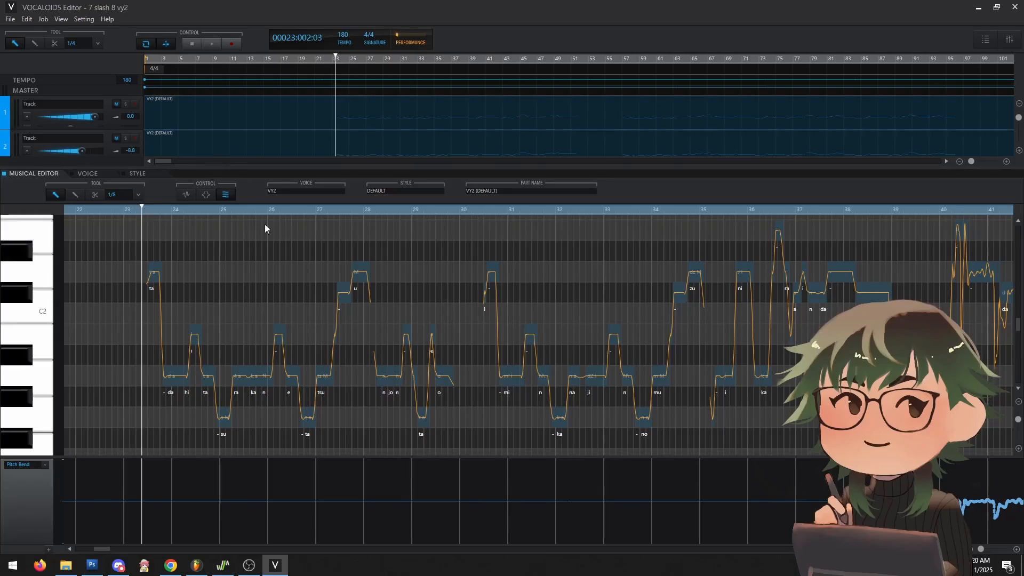
{"action": "left_click_drag", "start_coordinate": [160, 486], "coordinate": [821, 519]}
{"action": "left_click", "coordinate": [873, 515]}
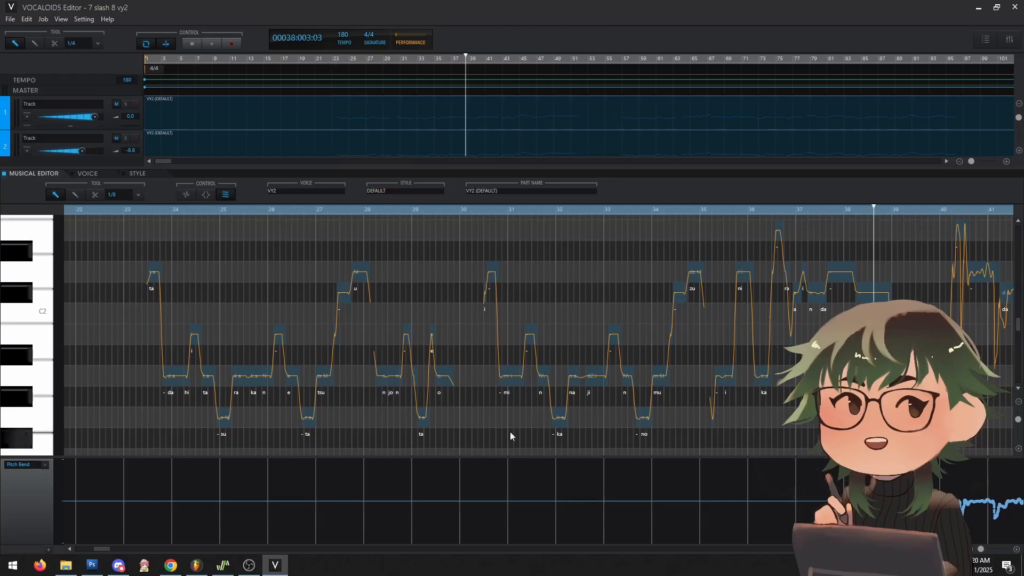
{"action": "left_click", "coordinate": [133, 210]}
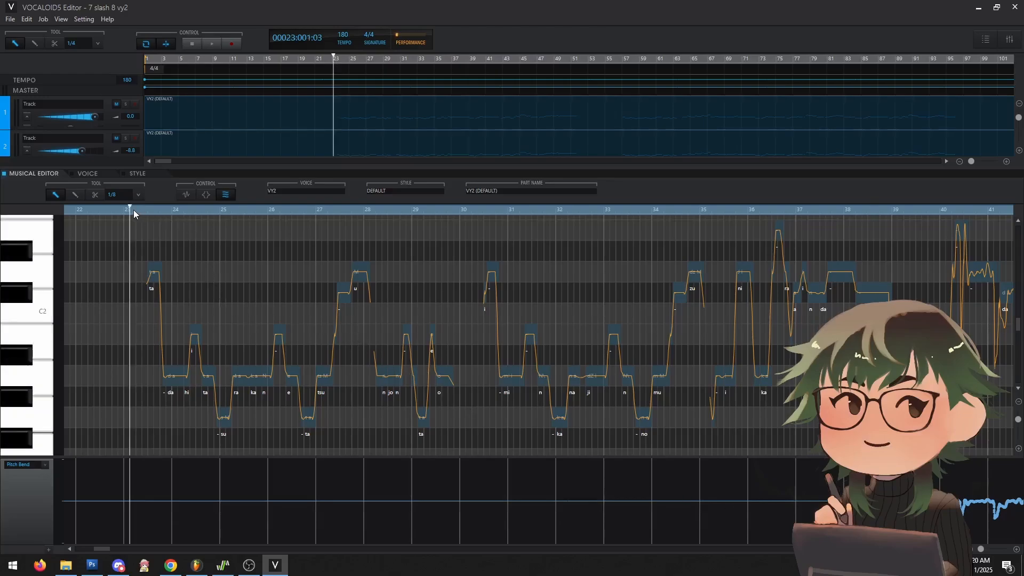
{"action": "key", "text": "space"}
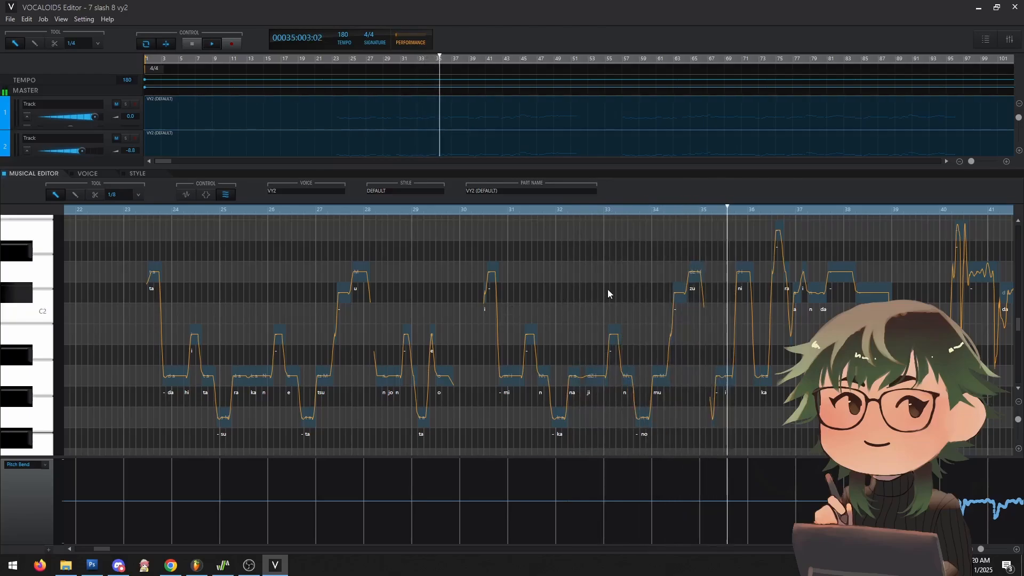
{"action": "scroll", "coordinate": [602, 288], "scroll_direction": "down", "scroll_amount": 2}
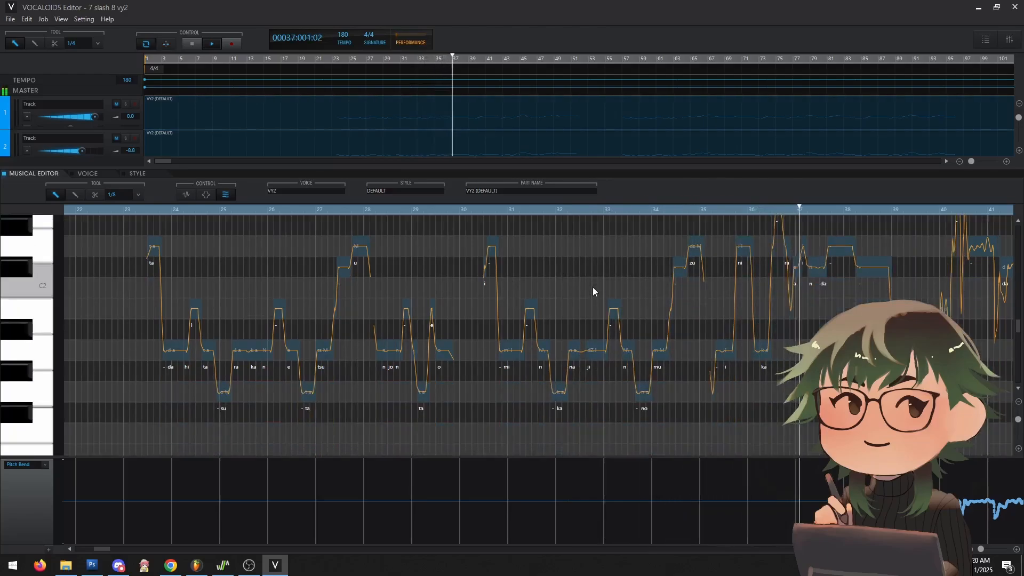
{"action": "scroll", "coordinate": [593, 291], "scroll_direction": "up", "scroll_amount": 2}
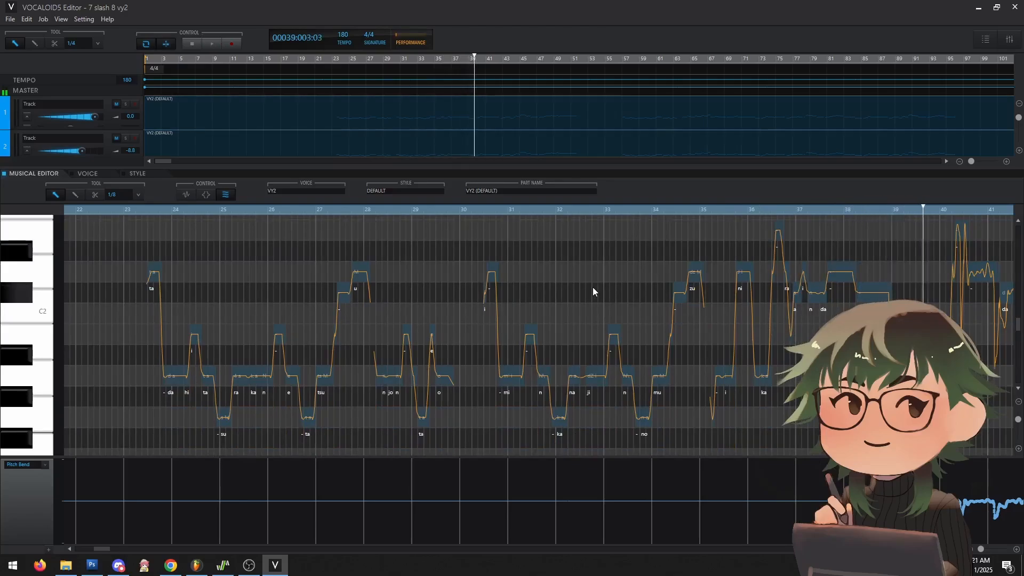
Step: Switch the solo from the Unnamed Track to the first track and open the first track's part in the Musical Editor
{"action": "scroll", "coordinate": [224, 132], "scroll_direction": "down", "scroll_amount": 2}
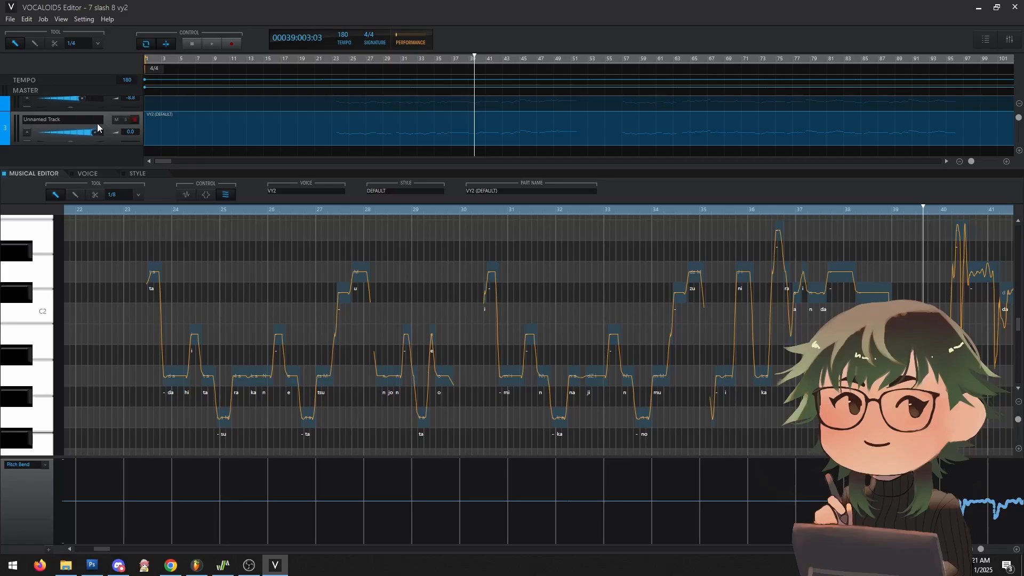
{"action": "scroll", "coordinate": [106, 121], "scroll_direction": "up", "scroll_amount": 2}
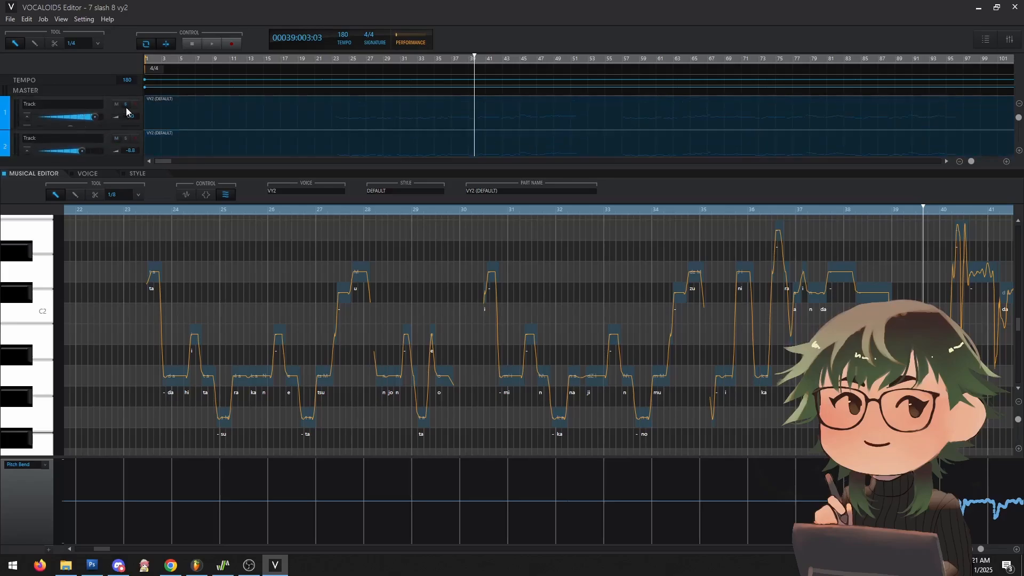
{"action": "left_click", "coordinate": [125, 106]}
{"action": "left_click", "coordinate": [317, 156]}
Step: Play the first track's pitch-tuned vocal from bar 23 to bar 40 for comparison, keeping its notes and Pitch Bend curve in view
{"action": "left_click", "coordinate": [334, 60]}
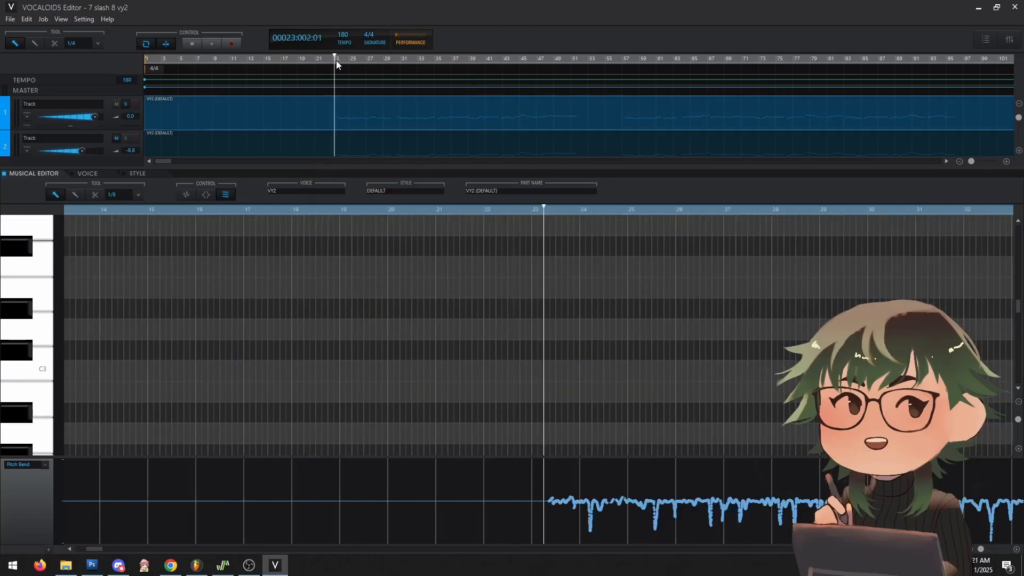
{"action": "scroll", "coordinate": [847, 297], "scroll_direction": "down", "scroll_amount": 5}
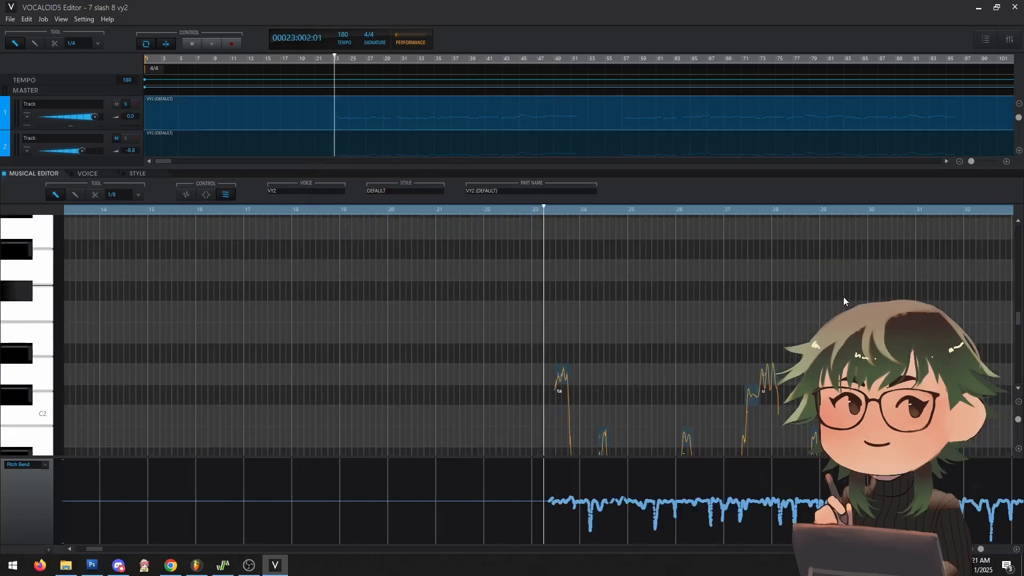
{"action": "scroll", "coordinate": [827, 298], "scroll_direction": "down", "scroll_amount": 5}
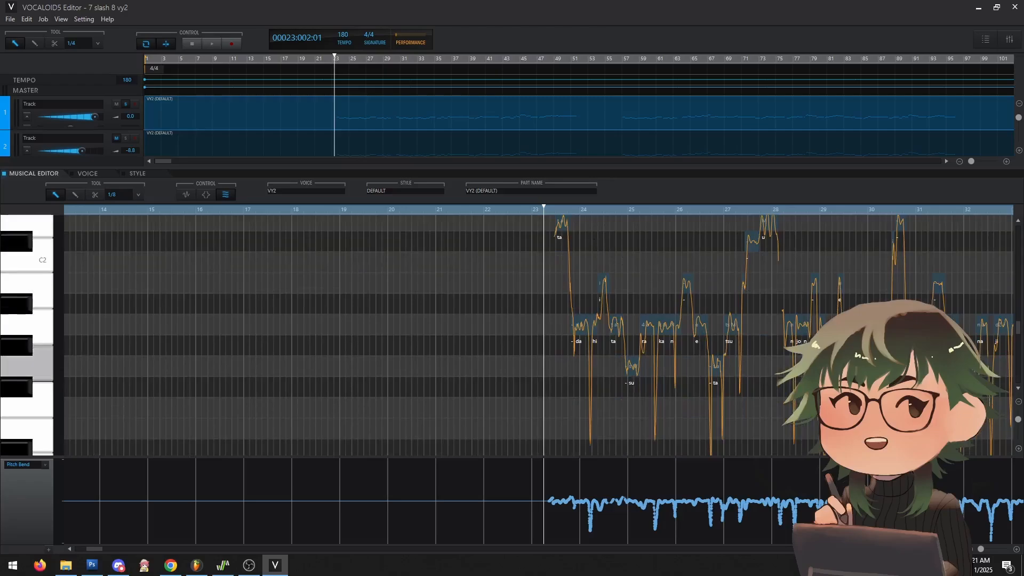
{"action": "scroll", "coordinate": [539, 335], "scroll_direction": "right", "scroll_amount": 4}
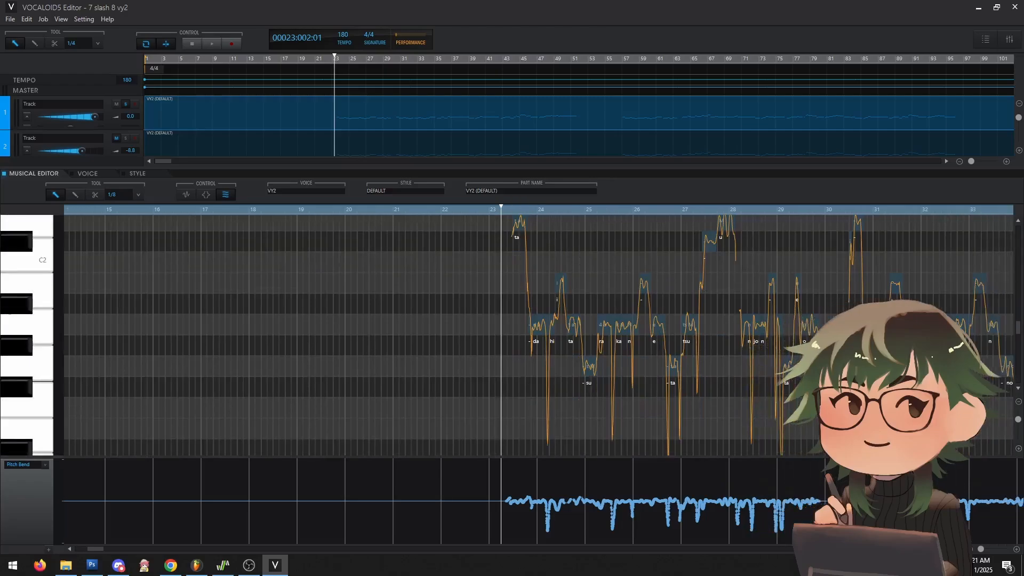
{"action": "scroll", "coordinate": [538, 335], "scroll_direction": "right", "scroll_amount": 6}
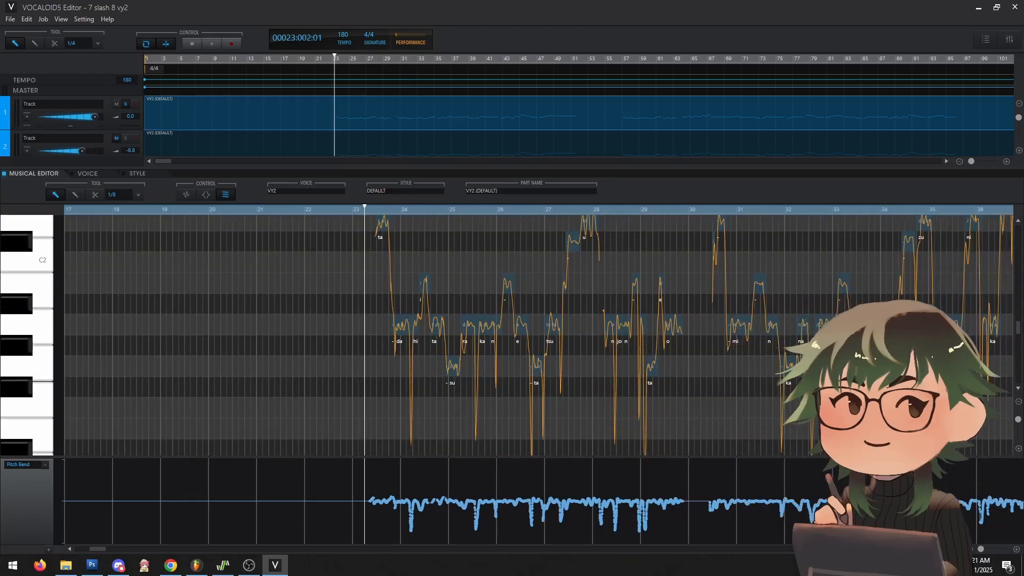
{"action": "scroll", "coordinate": [538, 335], "scroll_direction": "right", "scroll_amount": 4}
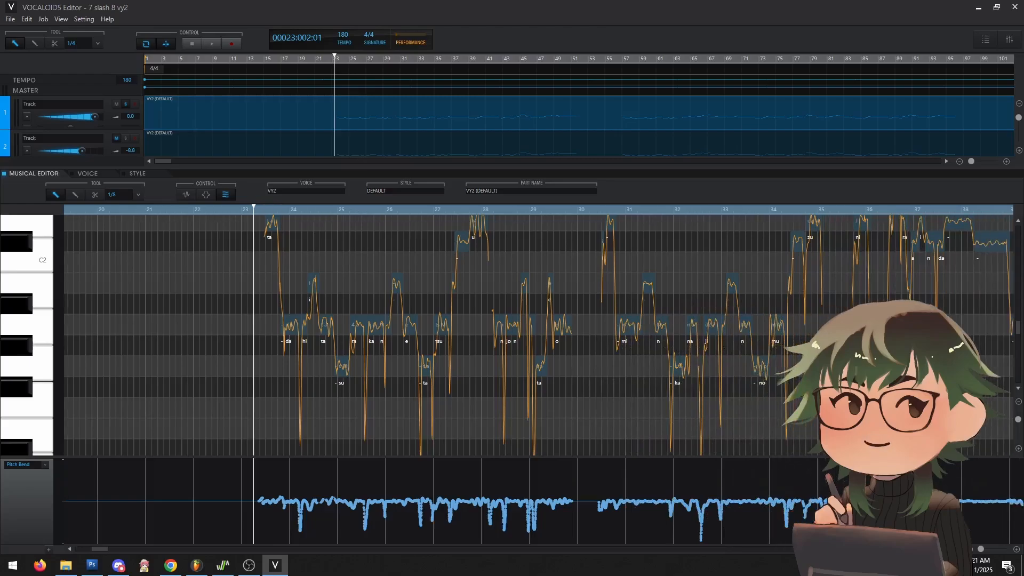
{"action": "scroll", "coordinate": [594, 311], "scroll_direction": "right", "scroll_amount": 1}
{"action": "scroll", "coordinate": [594, 312], "scroll_direction": "up", "scroll_amount": 2}
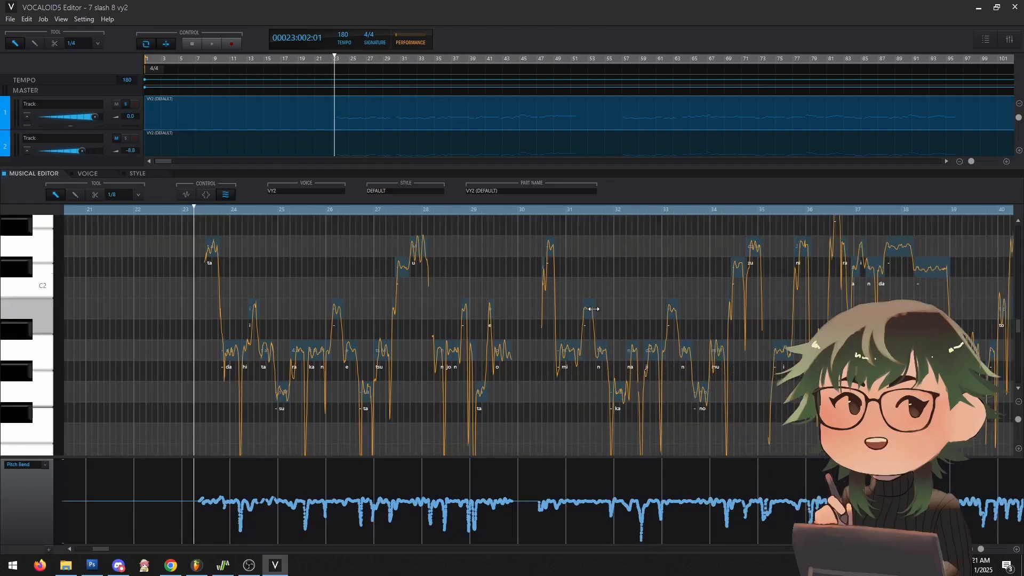
{"action": "key", "text": "space"}
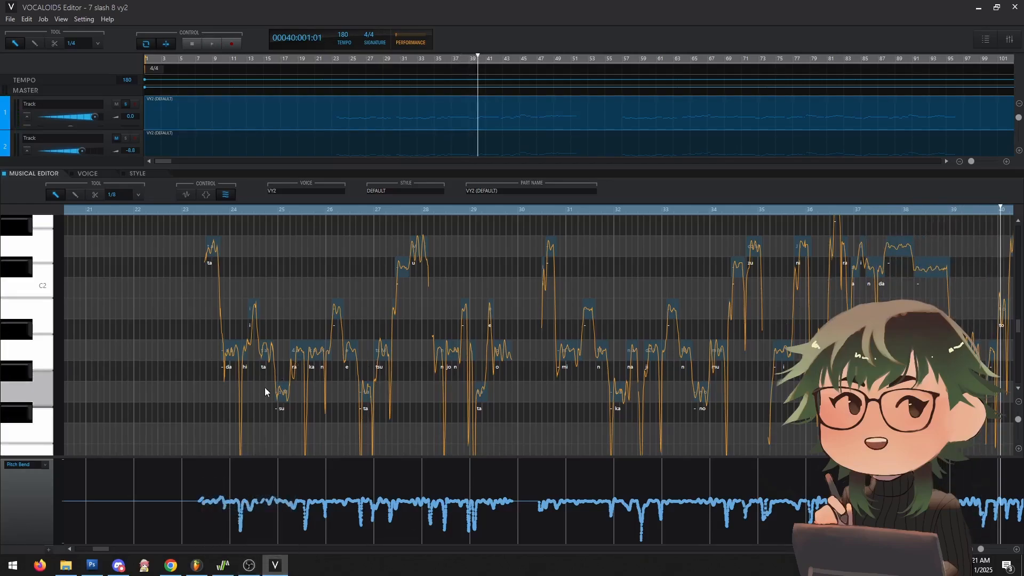
{"action": "key", "text": "space"}
{"action": "scroll", "coordinate": [298, 134], "scroll_direction": "down", "scroll_amount": 3}
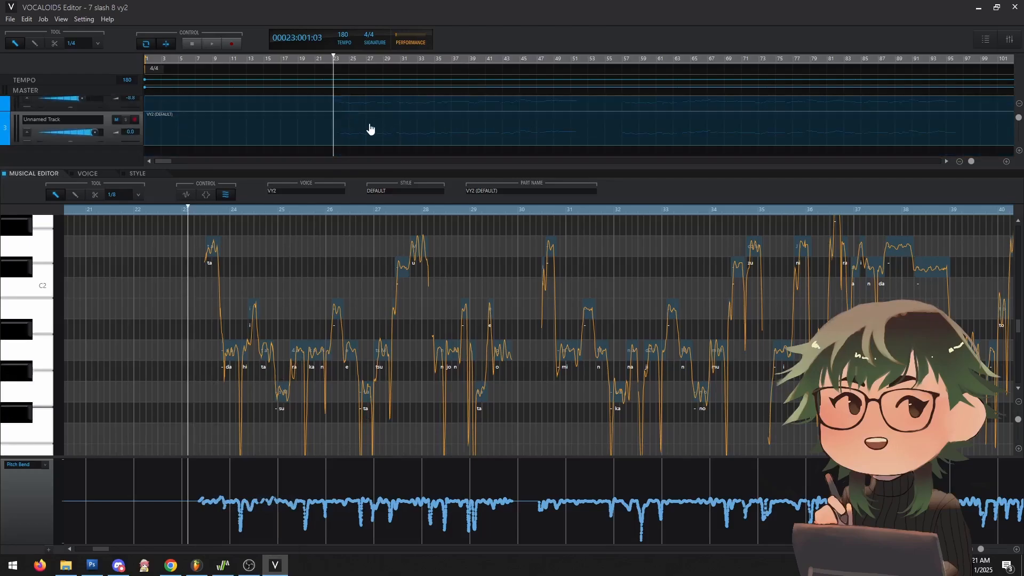
{"action": "scroll", "coordinate": [368, 128], "scroll_direction": "up", "scroll_amount": 3}
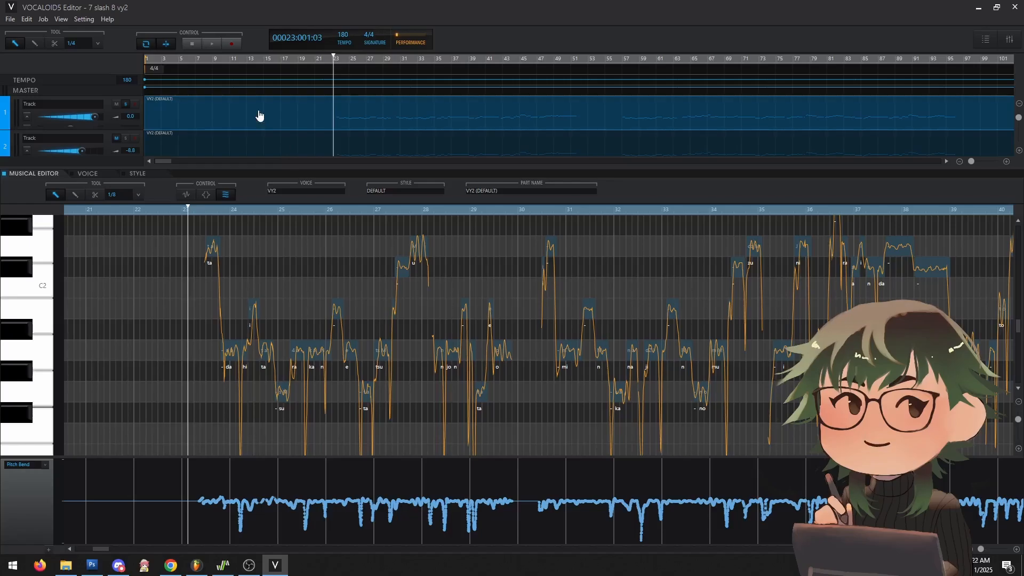
{"action": "scroll", "coordinate": [348, 297], "scroll_direction": "up", "scroll_amount": 1}
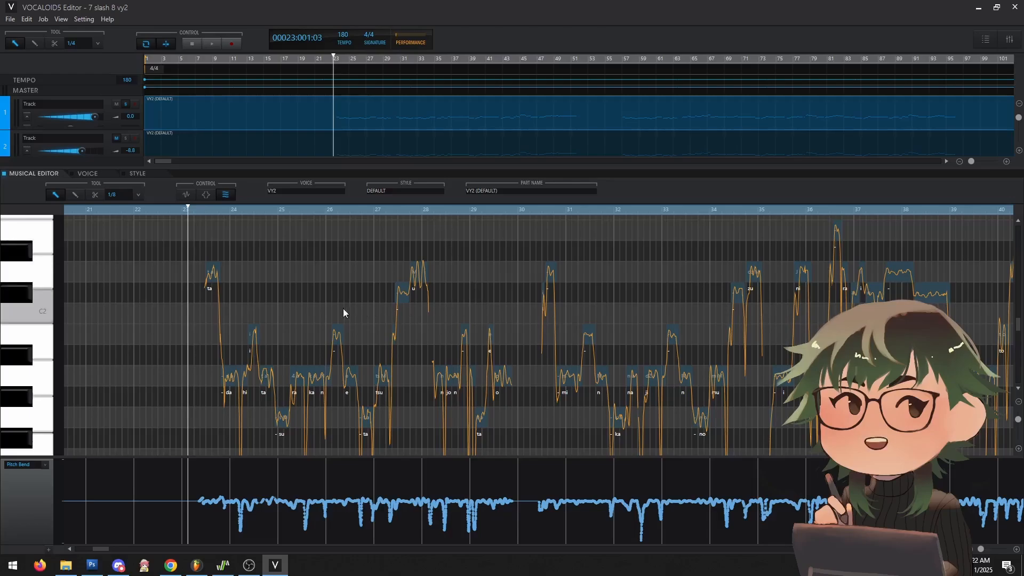
{"action": "scroll", "coordinate": [255, 323], "scroll_direction": "down", "scroll_amount": 5}
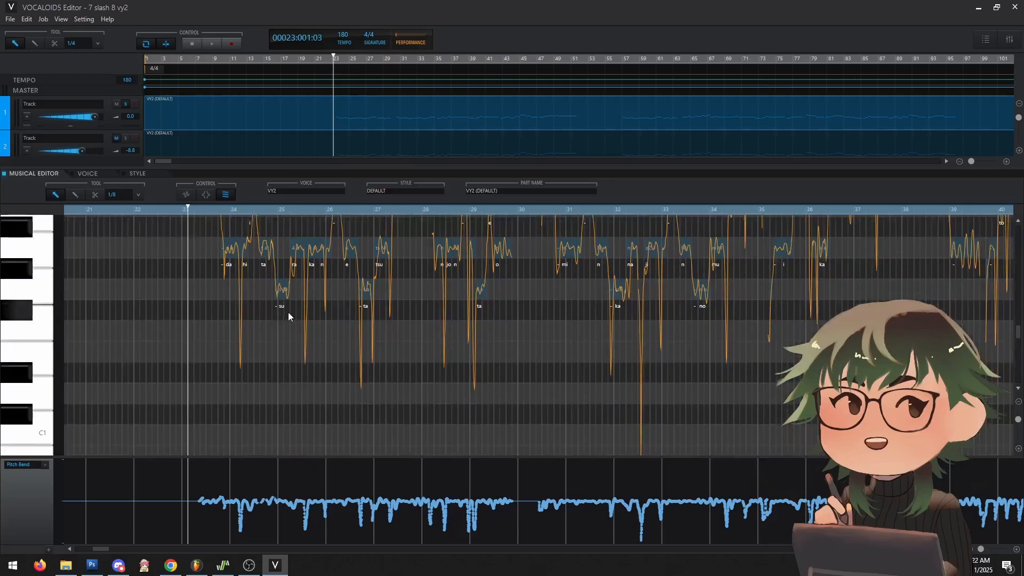
{"action": "scroll", "coordinate": [363, 310], "scroll_direction": "up", "scroll_amount": 4}
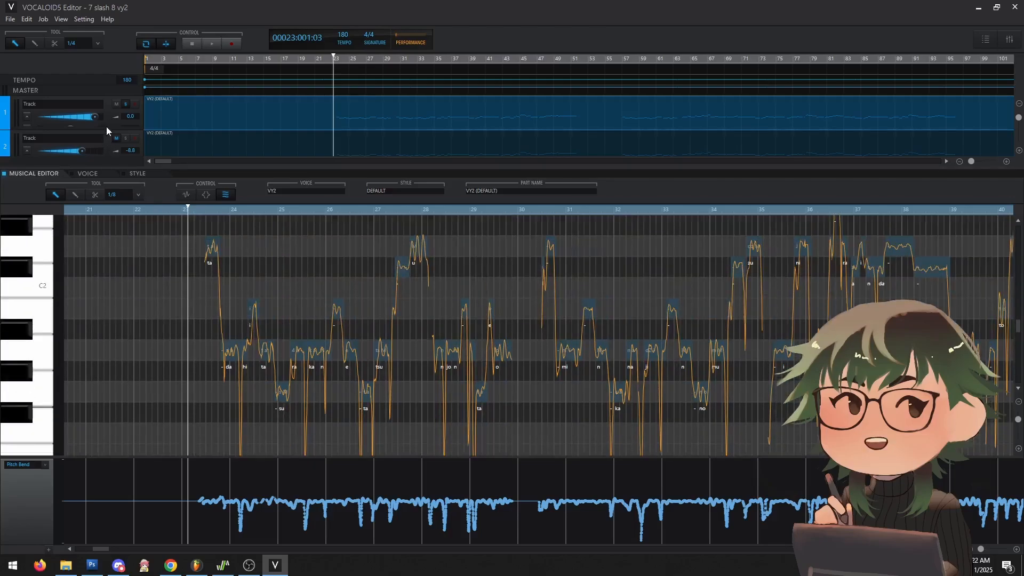